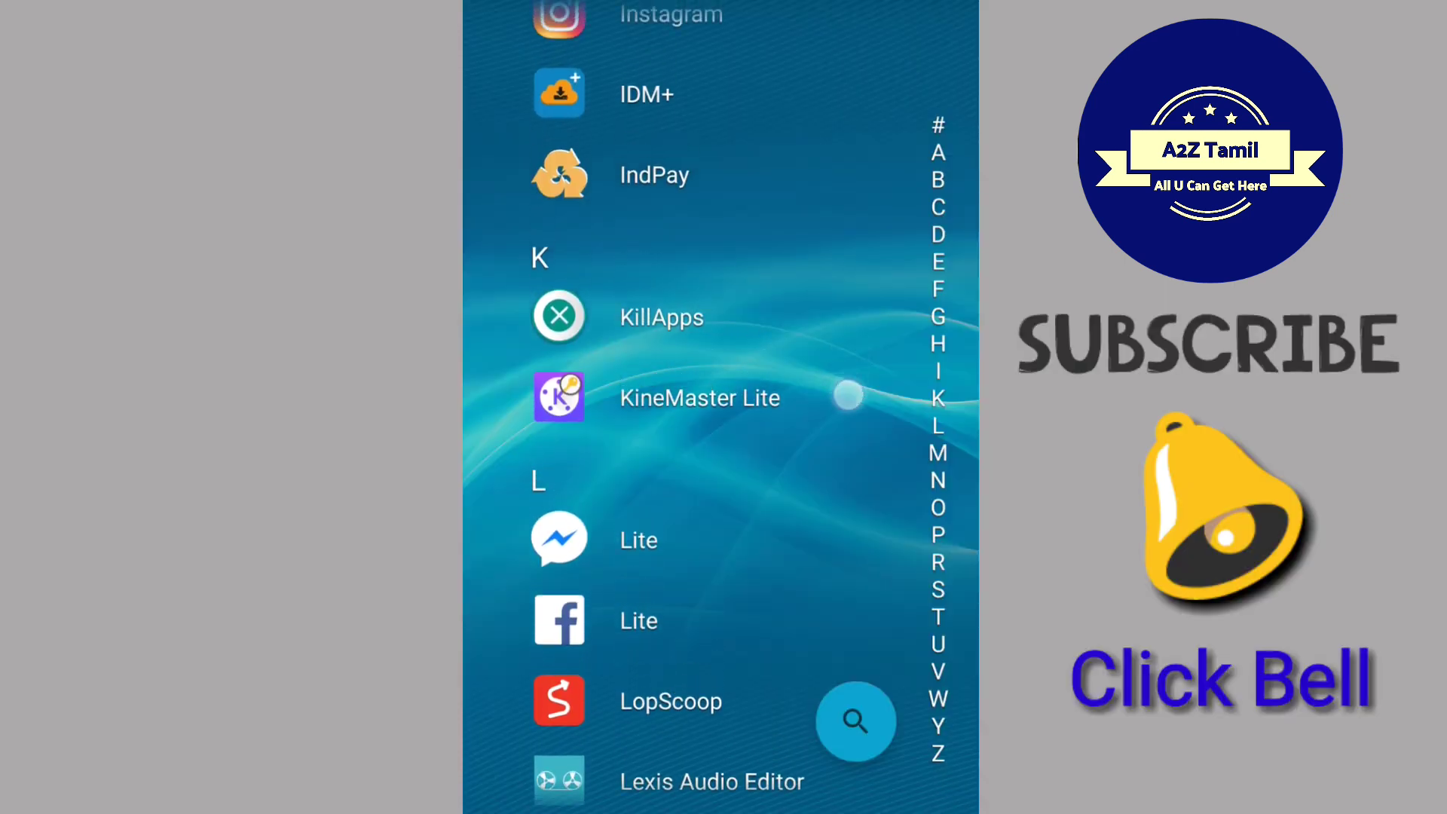
# Dismiss the KillApps notification, launch KillApps and close all running user apps
pyautogui.click(743, 321)
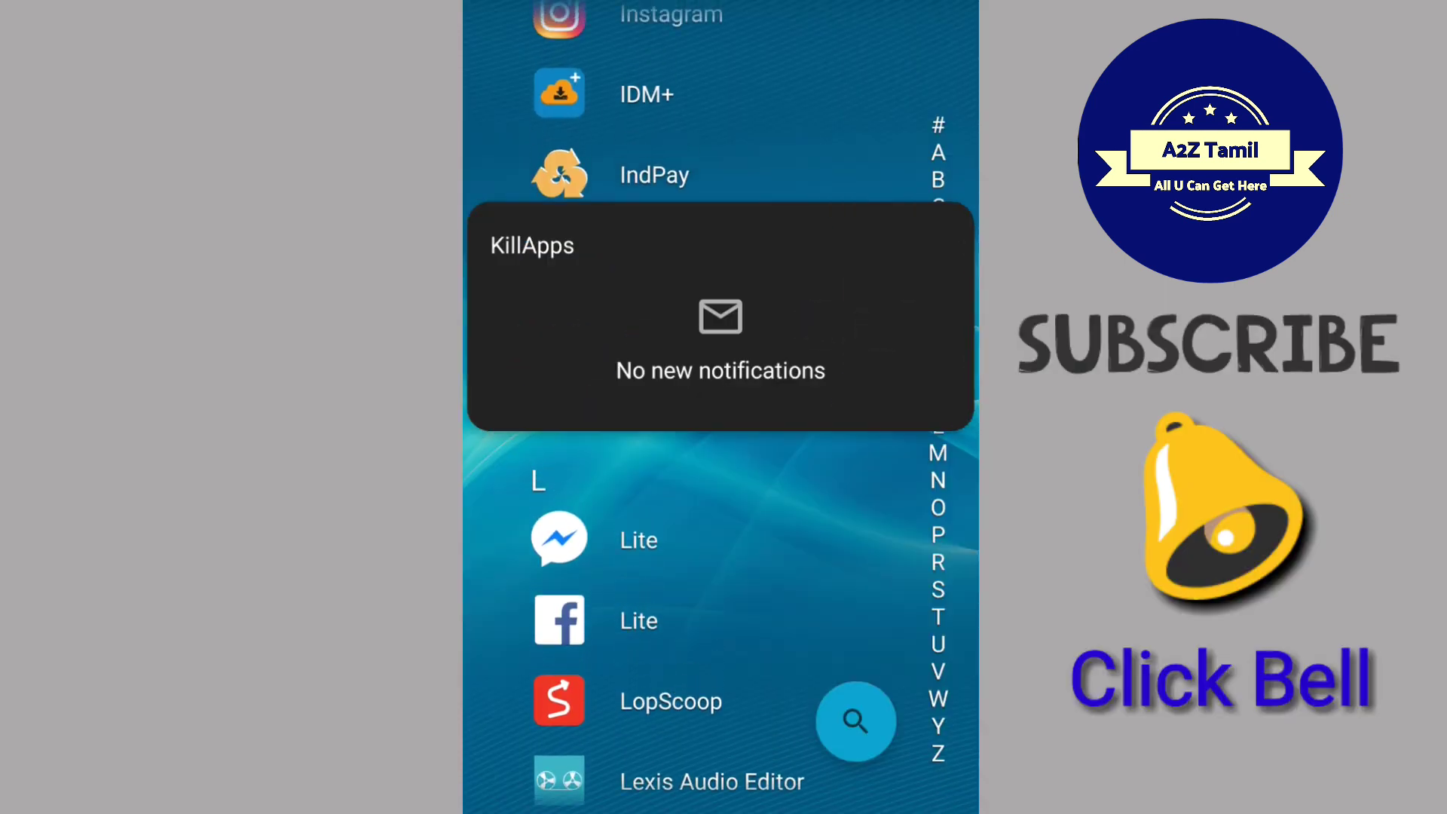
pyautogui.click(801, 455)
pyautogui.click(758, 319)
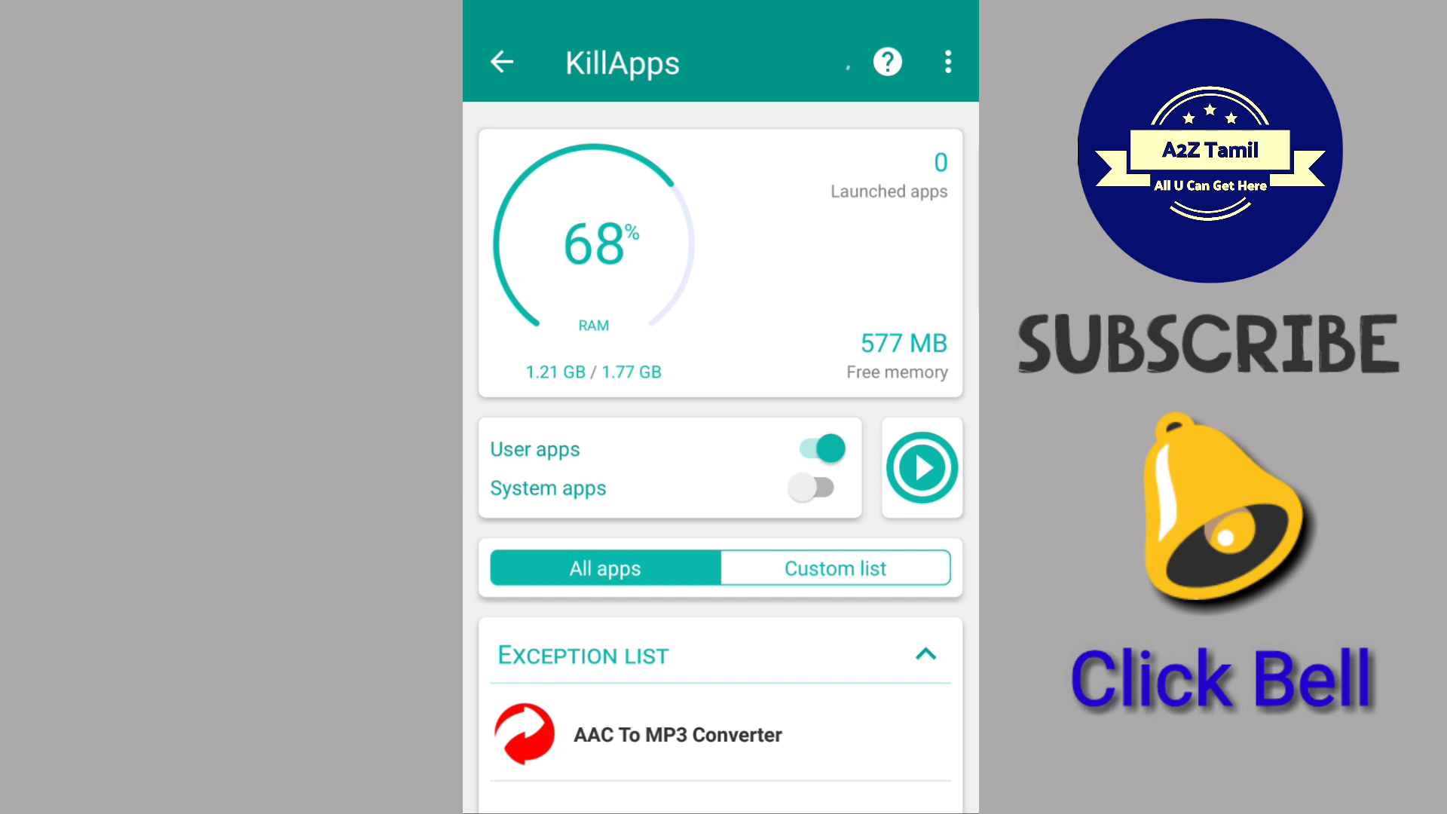
pyautogui.moveTo(841, 710); pyautogui.dragTo(890, 404)
pyautogui.moveTo(860, 452); pyautogui.dragTo(859, 605)
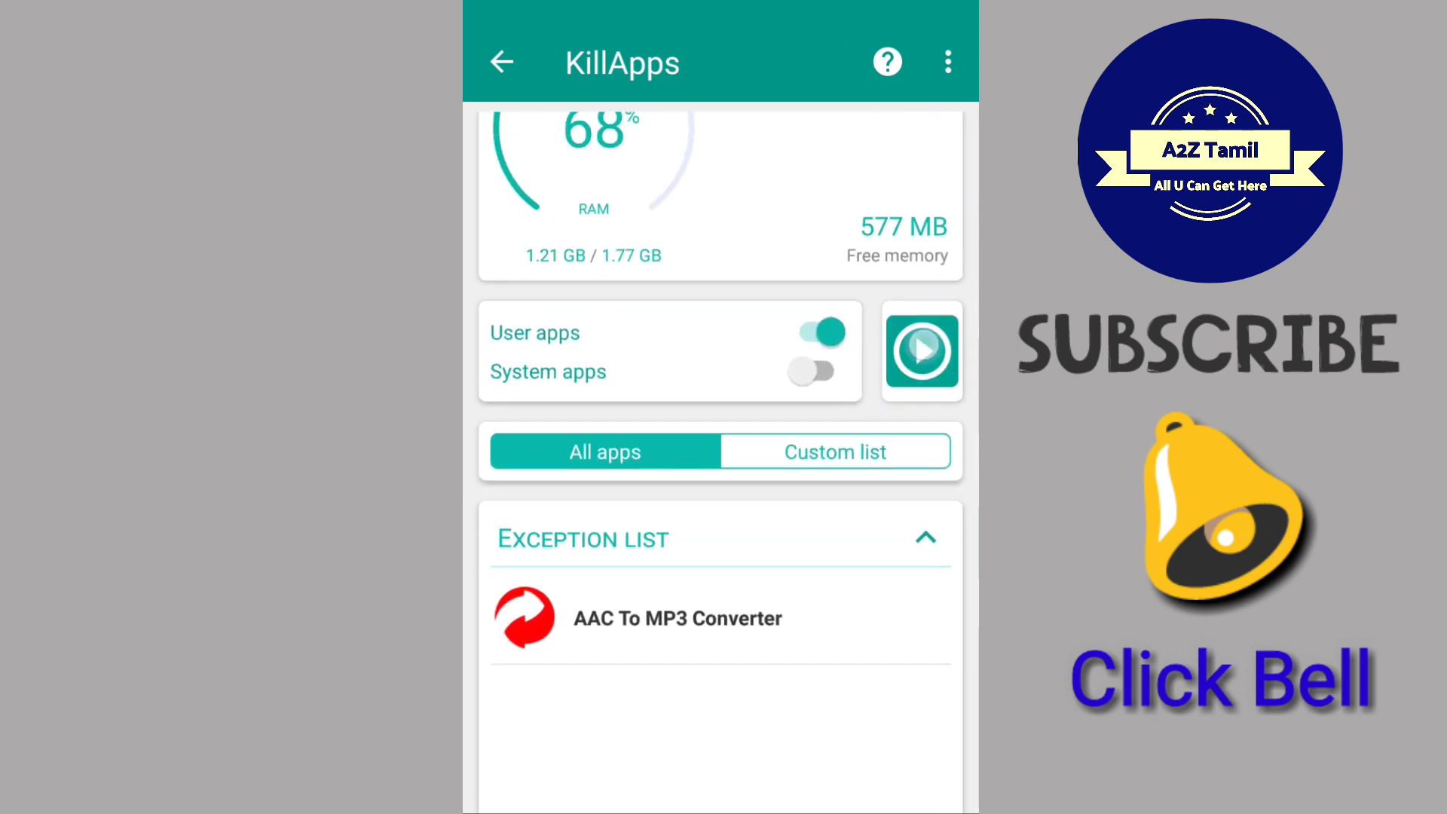
pyautogui.click(921, 350)
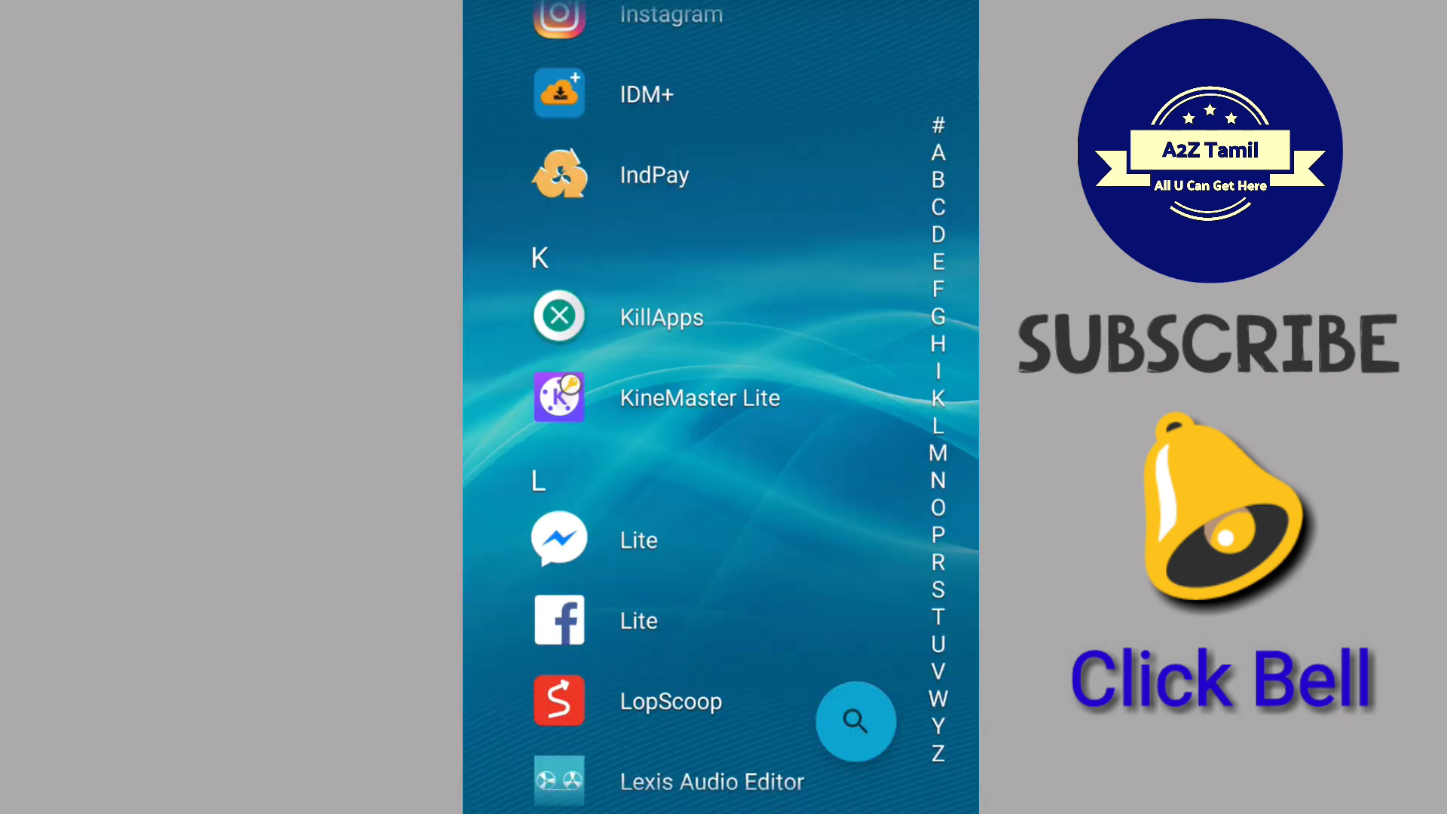
# Swipe the KillApps card out of the recent apps list
pyautogui.hotkey('alt', 'Tab')
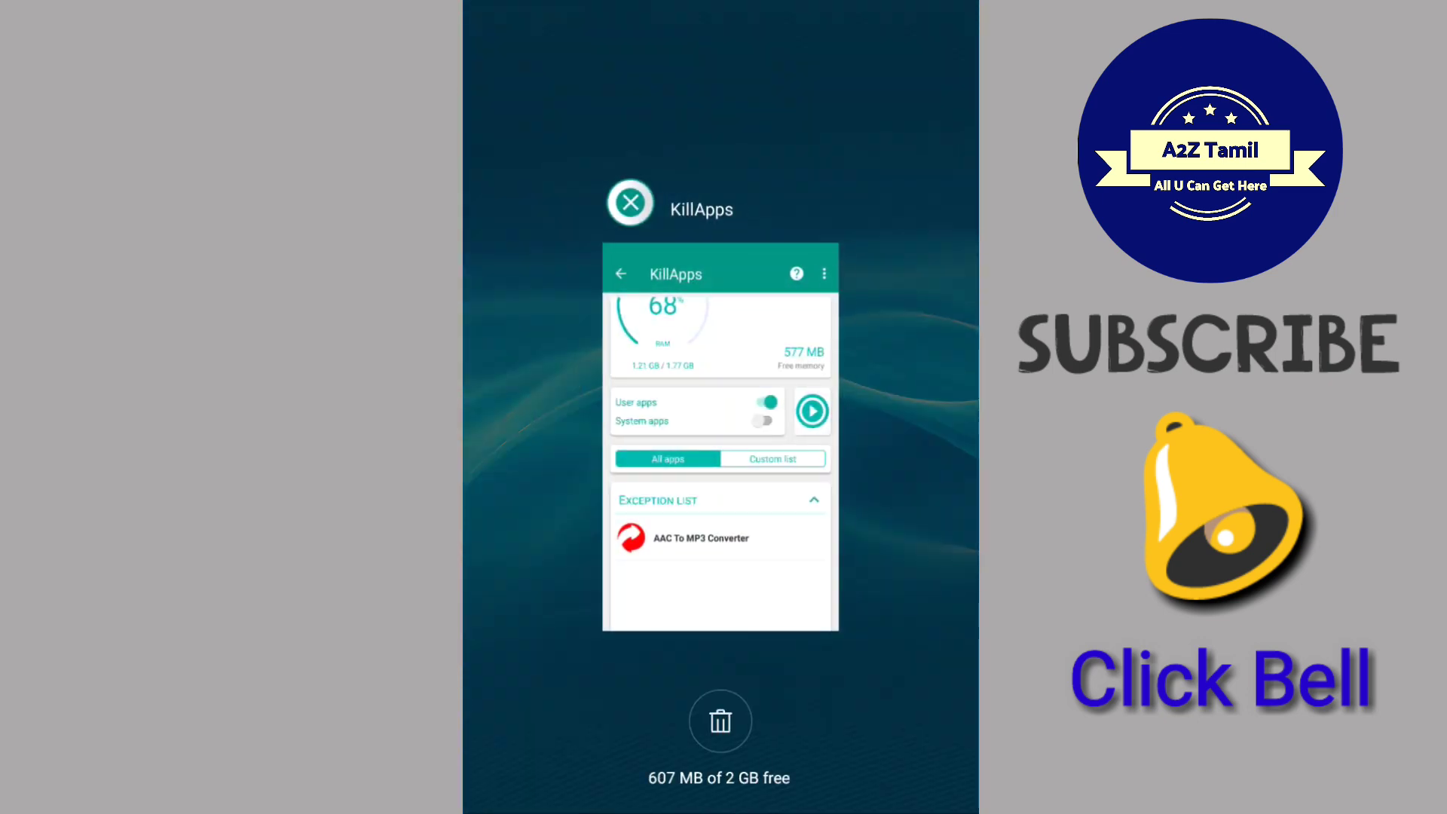
pyautogui.moveTo(719, 452); pyautogui.dragTo(720, 114)
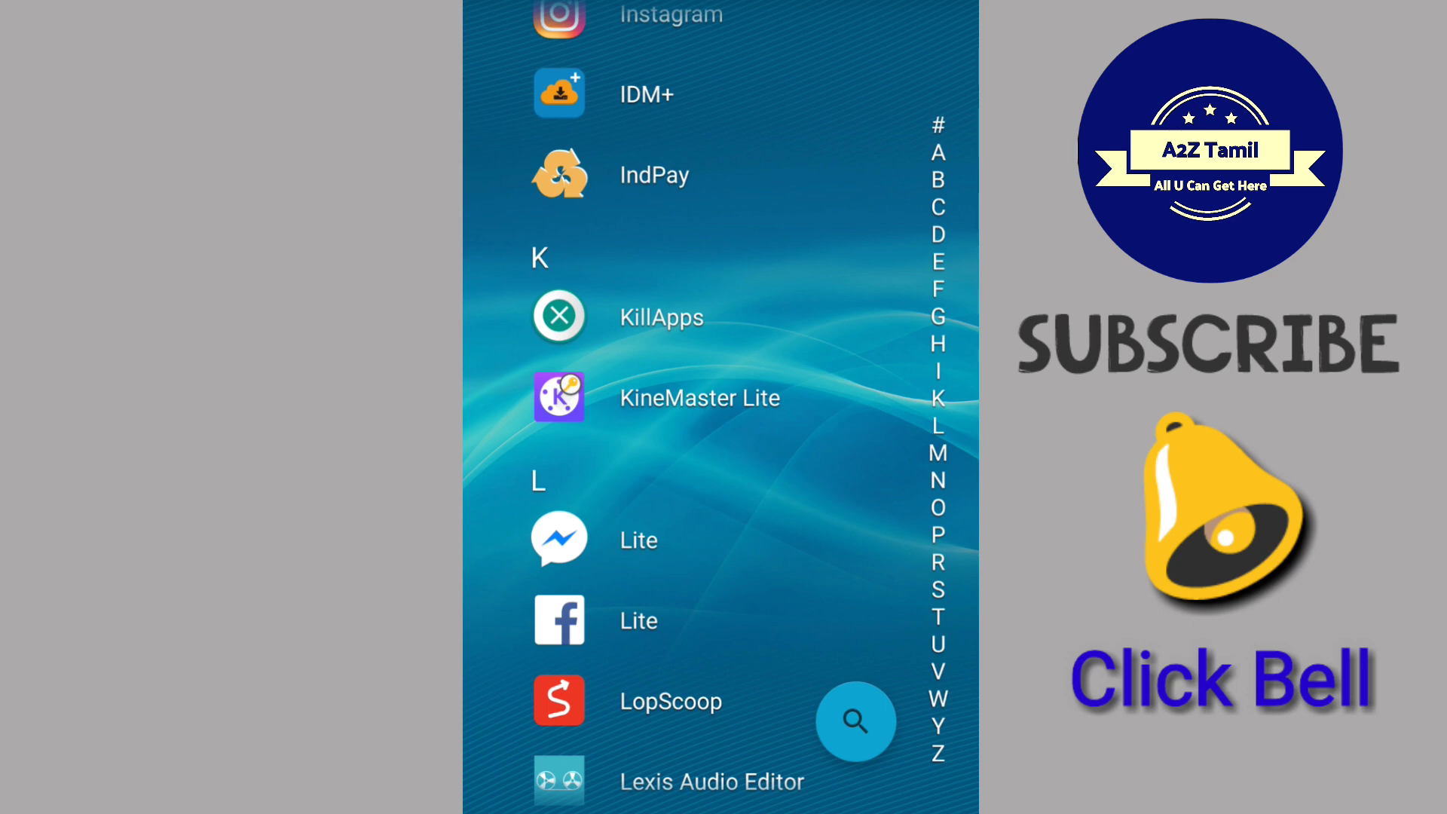
pyautogui.scroll(-10, 719, 453)
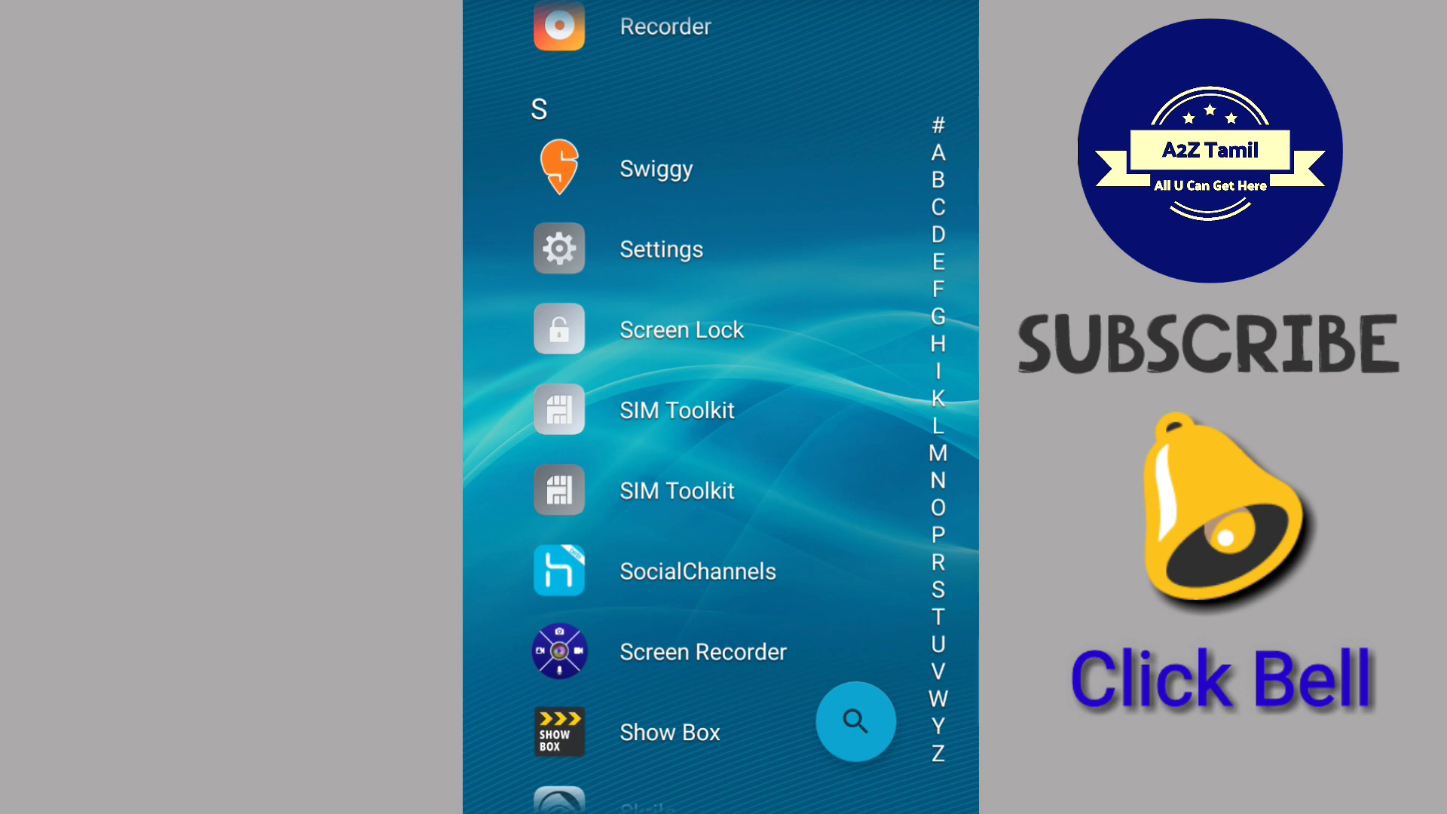
# In Settings > About phone, tap Build number repeatedly to unlock developer mode, then go back
pyautogui.click(752, 247)
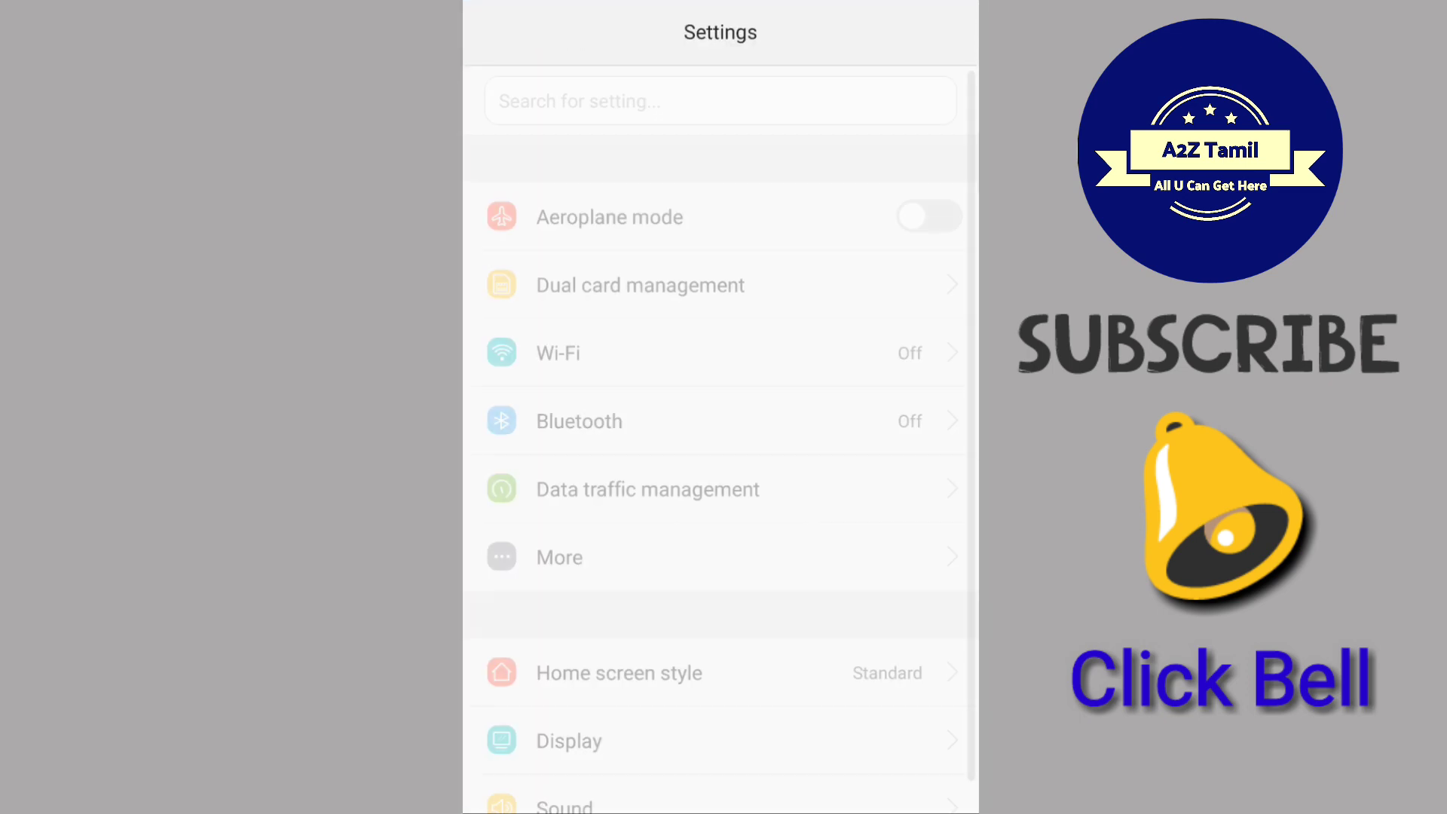
pyautogui.scroll(-10, 837, 520)
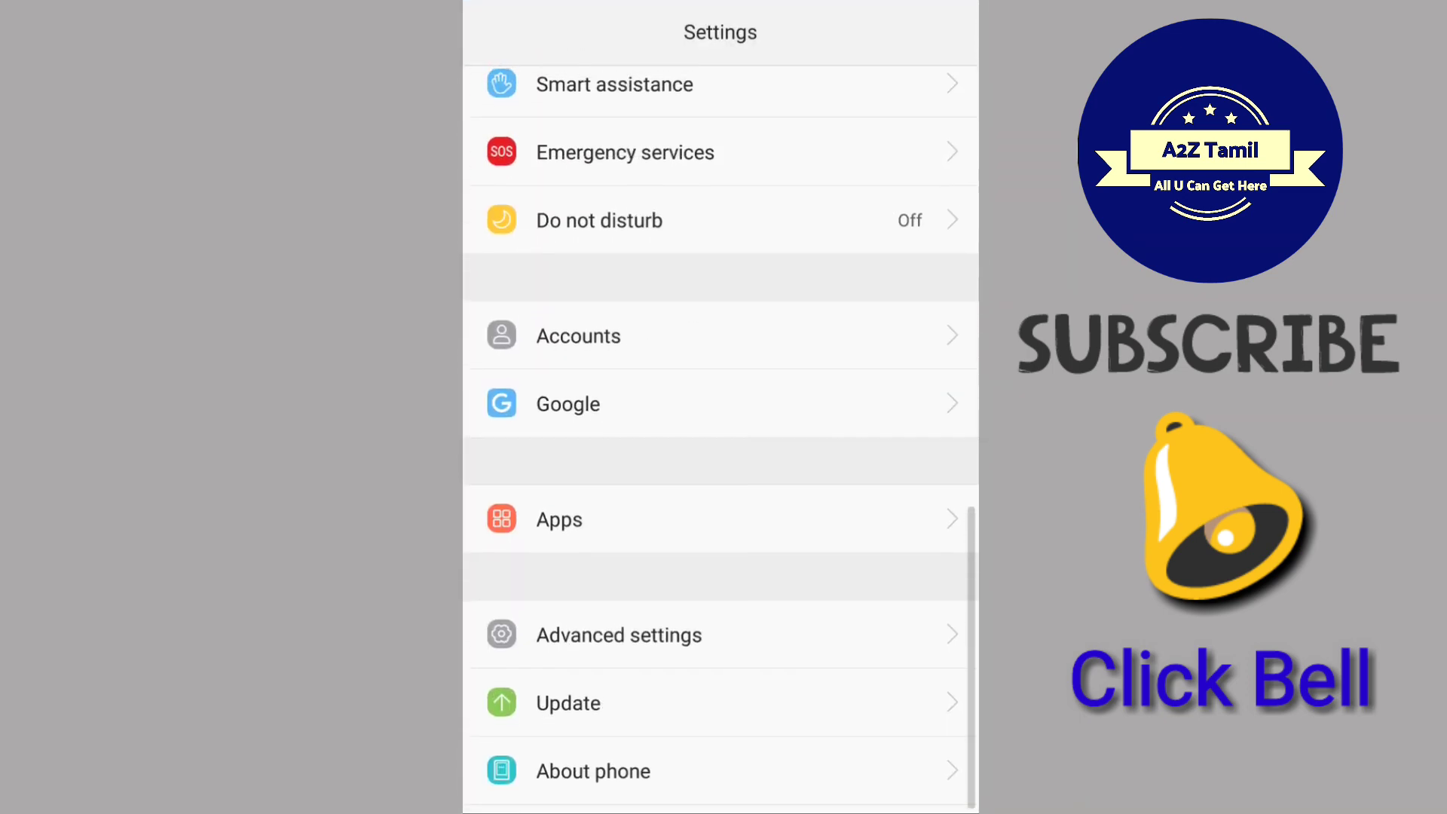
pyautogui.click(698, 779)
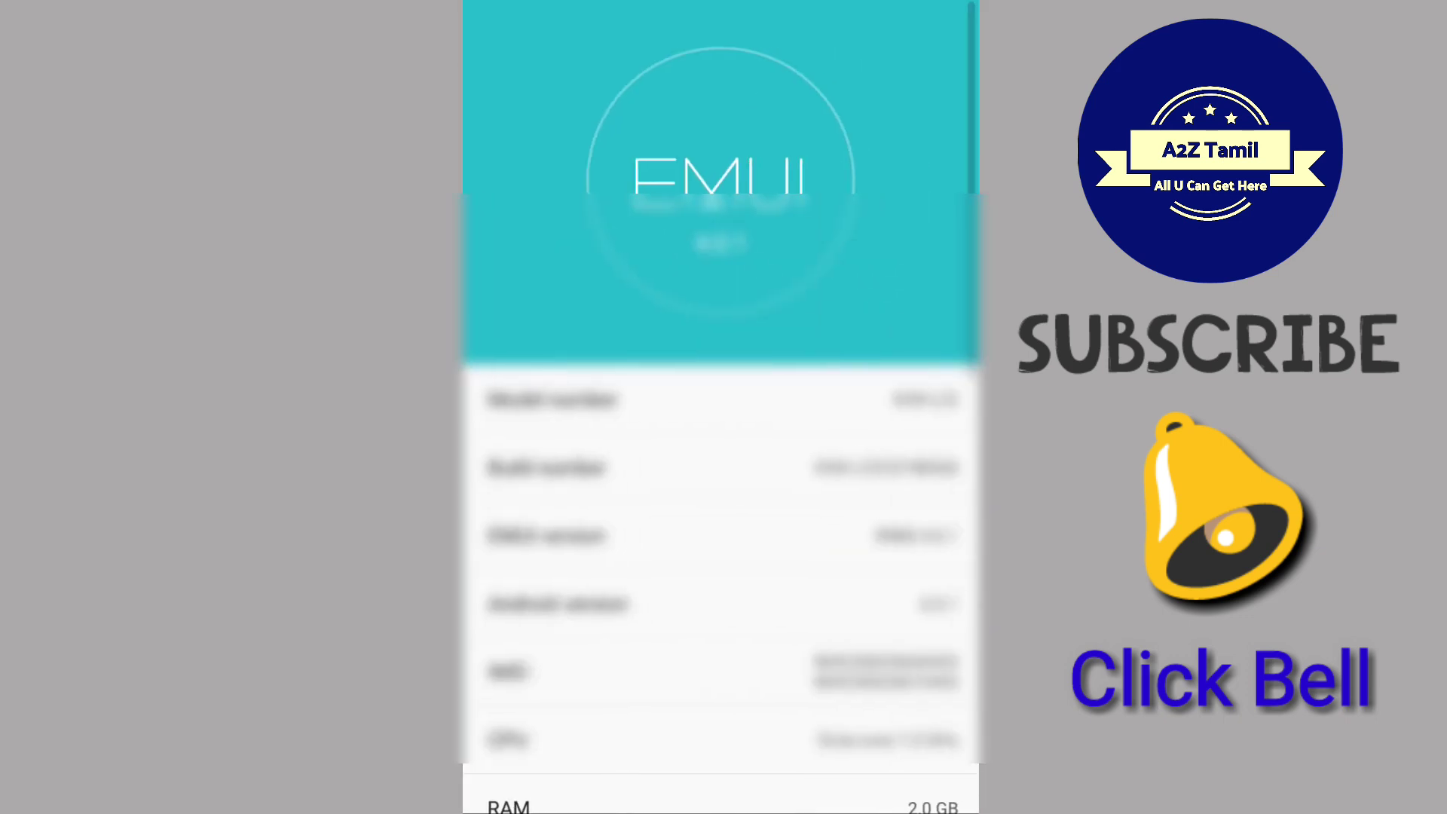
pyautogui.scroll(-5, 837, 531)
pyautogui.scroll(-5, 859, 532)
pyautogui.scroll(-5, 859, 532)
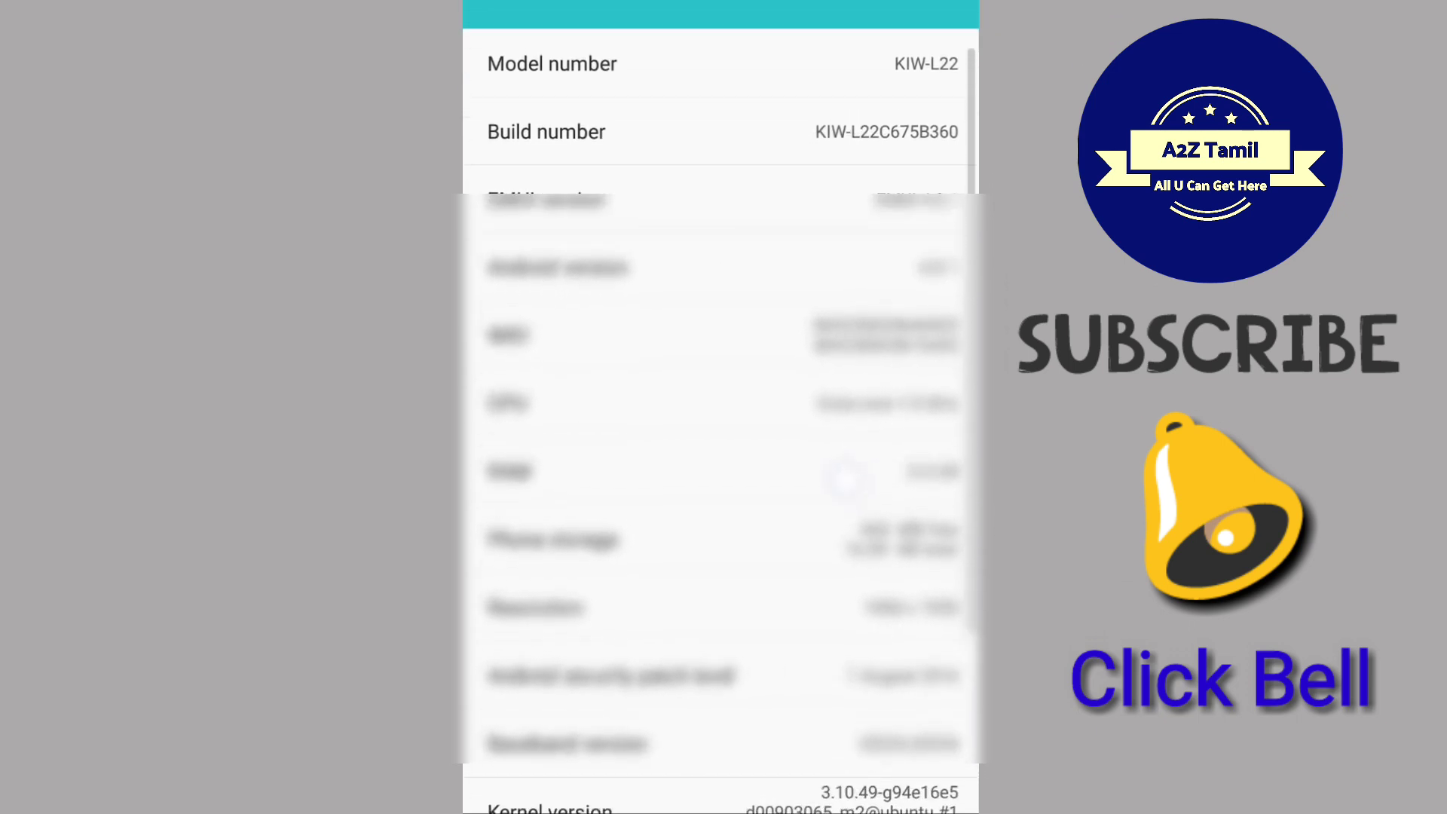
pyautogui.scroll(-5, 859, 532)
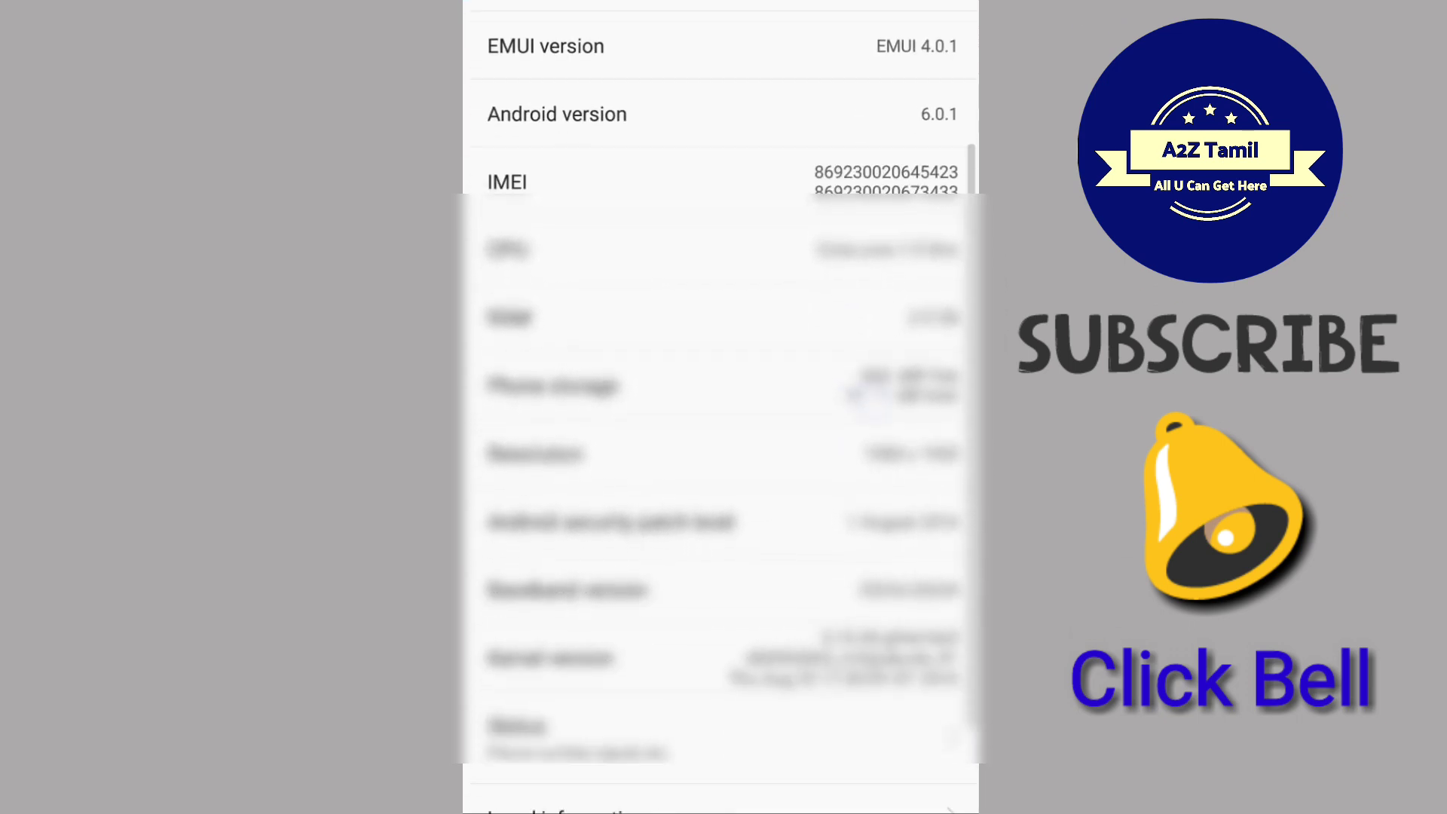
pyautogui.scroll(-3, 859, 532)
pyautogui.scroll(5, 859, 452)
pyautogui.scroll(5, 859, 453)
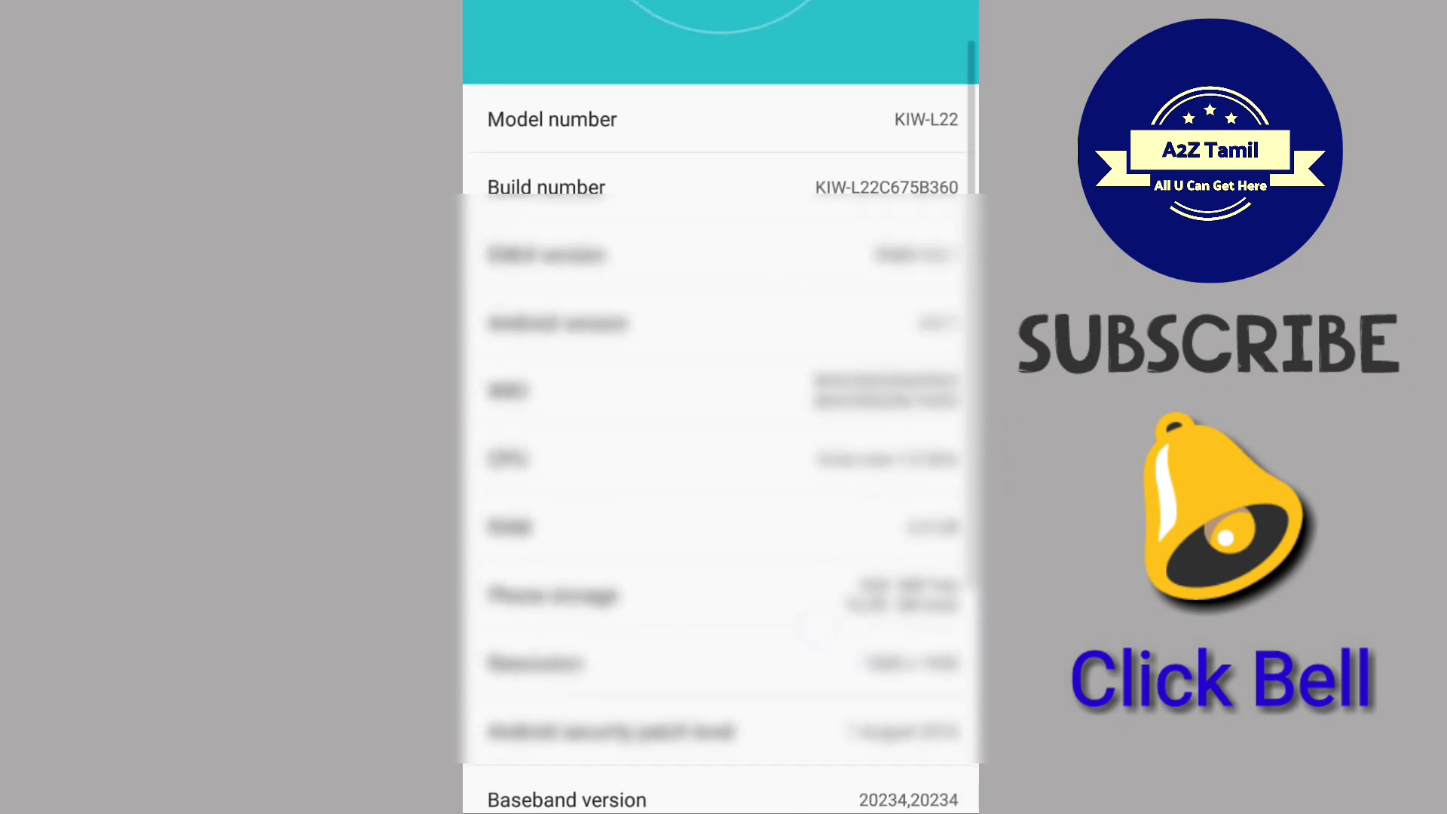
pyautogui.click(881, 187)
pyautogui.click(881, 186)
pyautogui.click(886, 187)
pyautogui.click(886, 187)
pyautogui.scroll(-3, 719, 453)
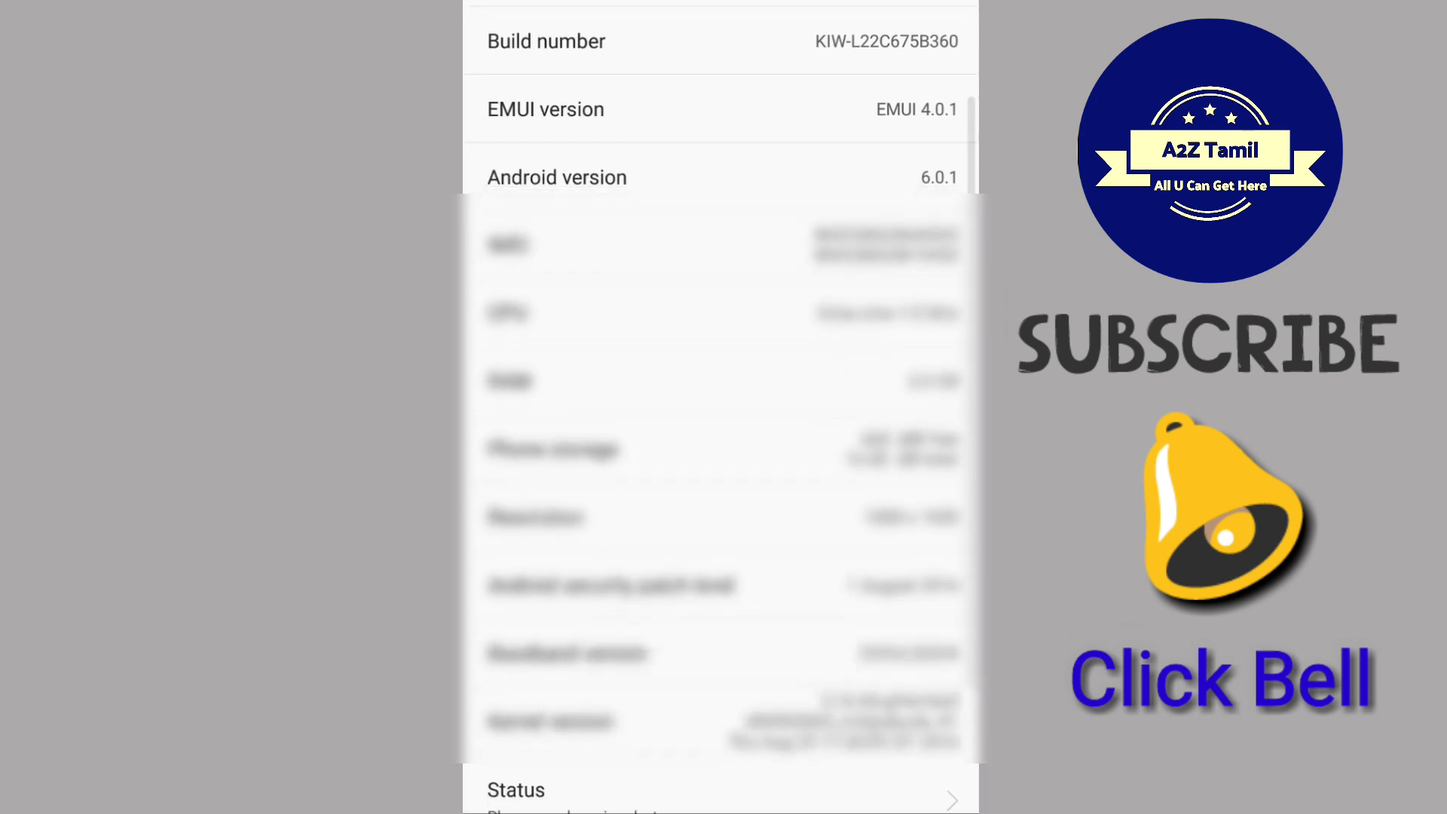
pyautogui.press('Escape')
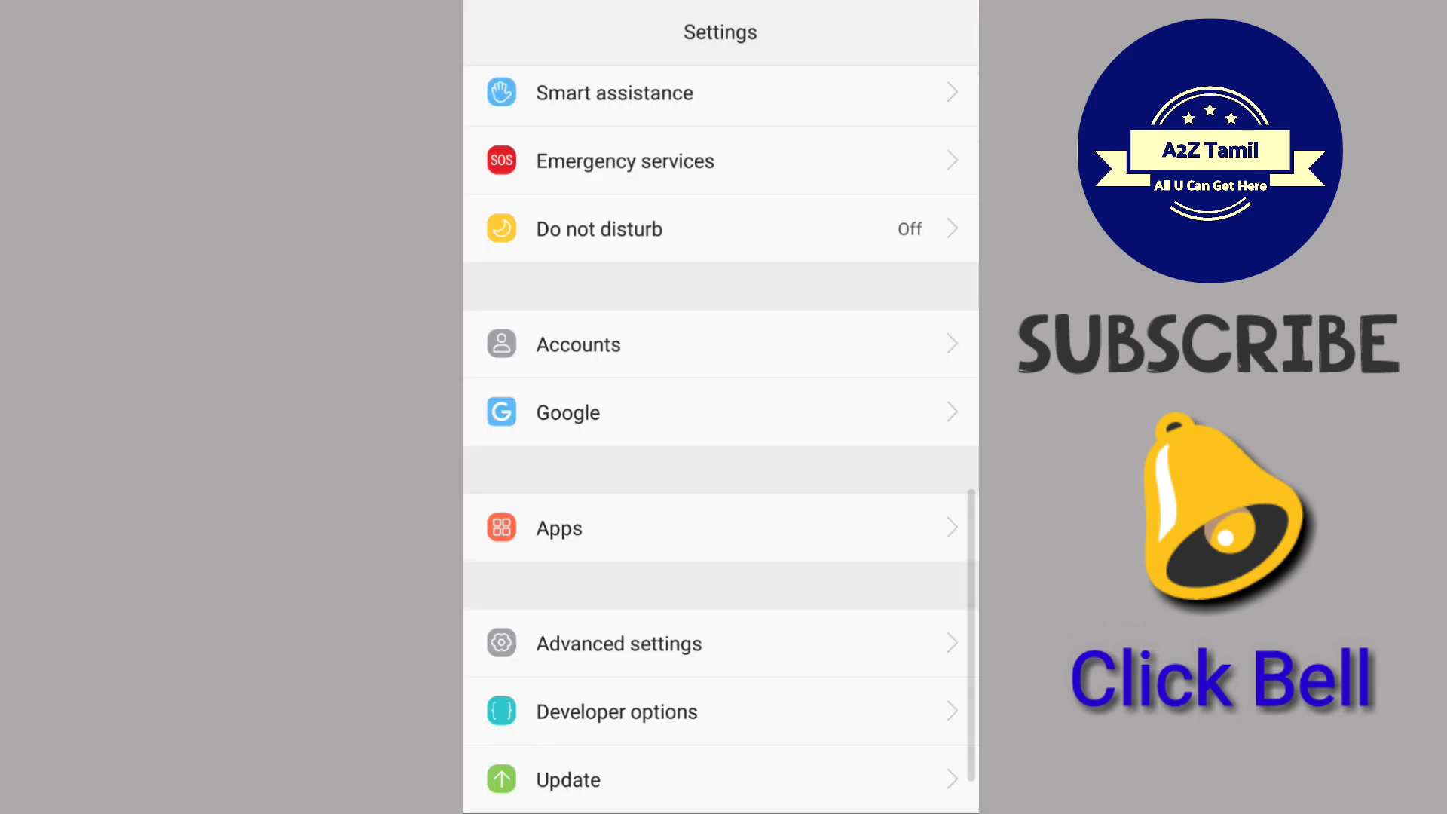
pyautogui.scroll(-2, 794, 565)
pyautogui.scroll(1, 795, 516)
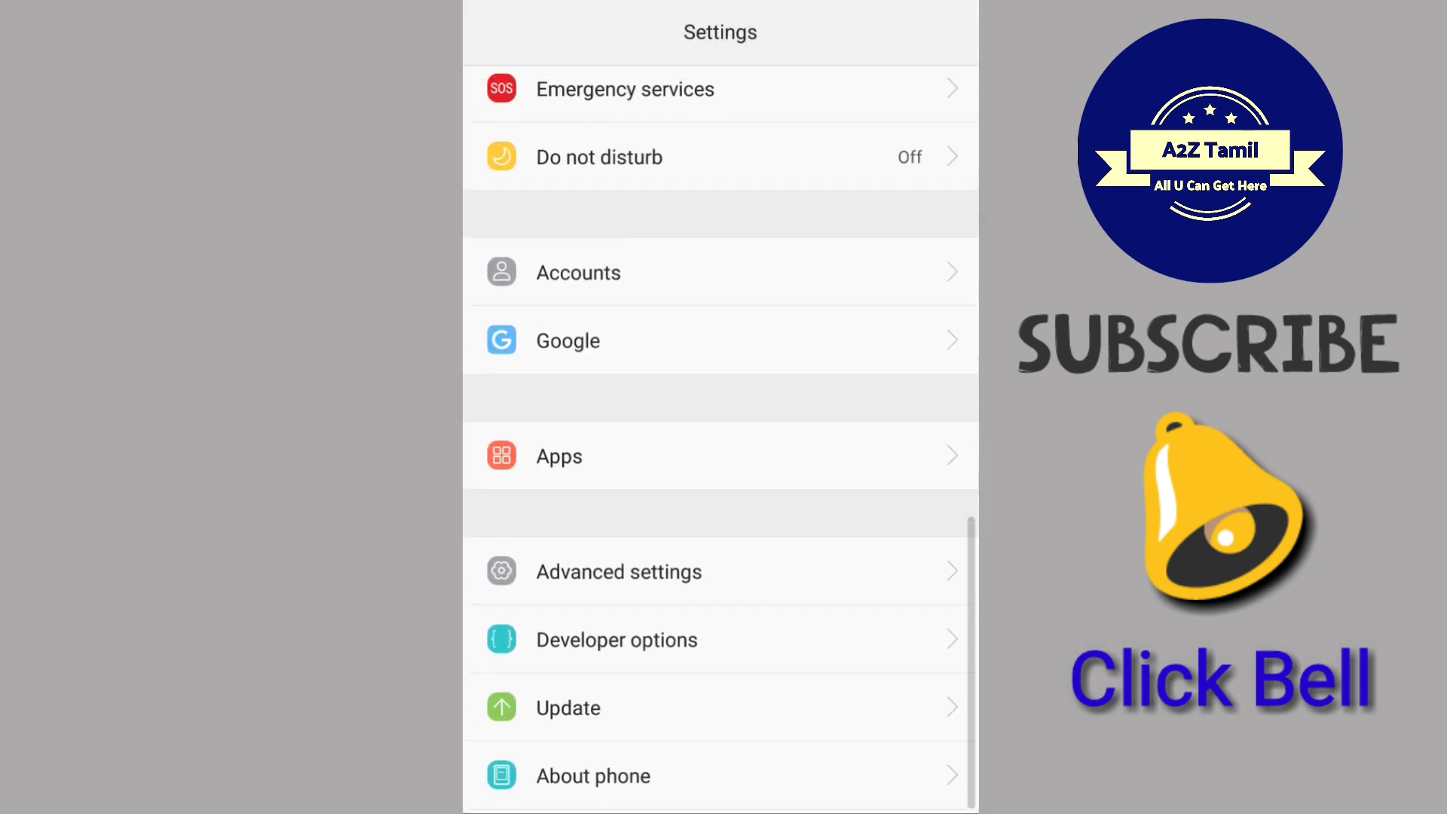
# Open Developer options and look at Running services before returning
pyautogui.click(774, 643)
pyautogui.click(775, 627)
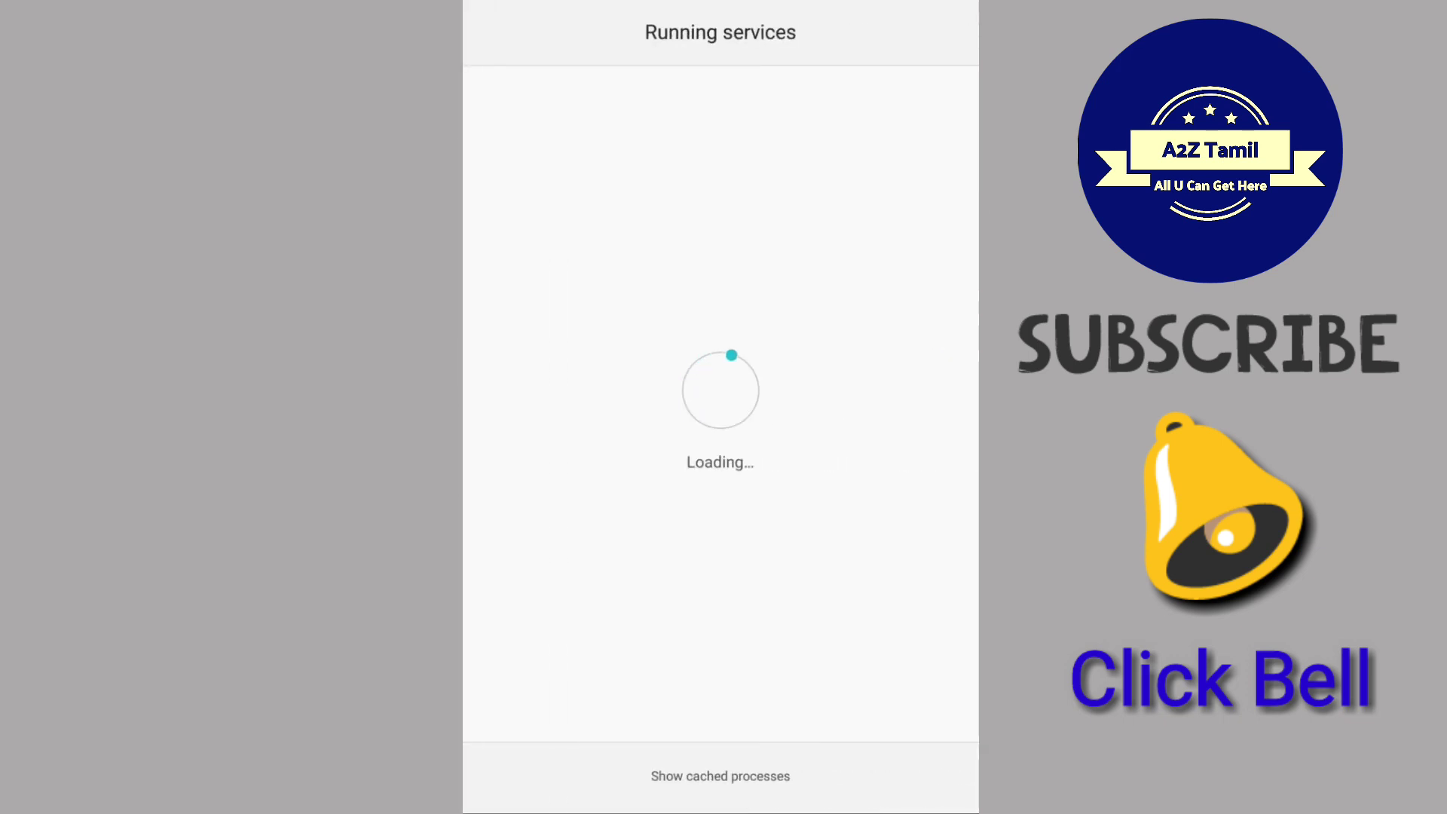
pyautogui.press('Escape')
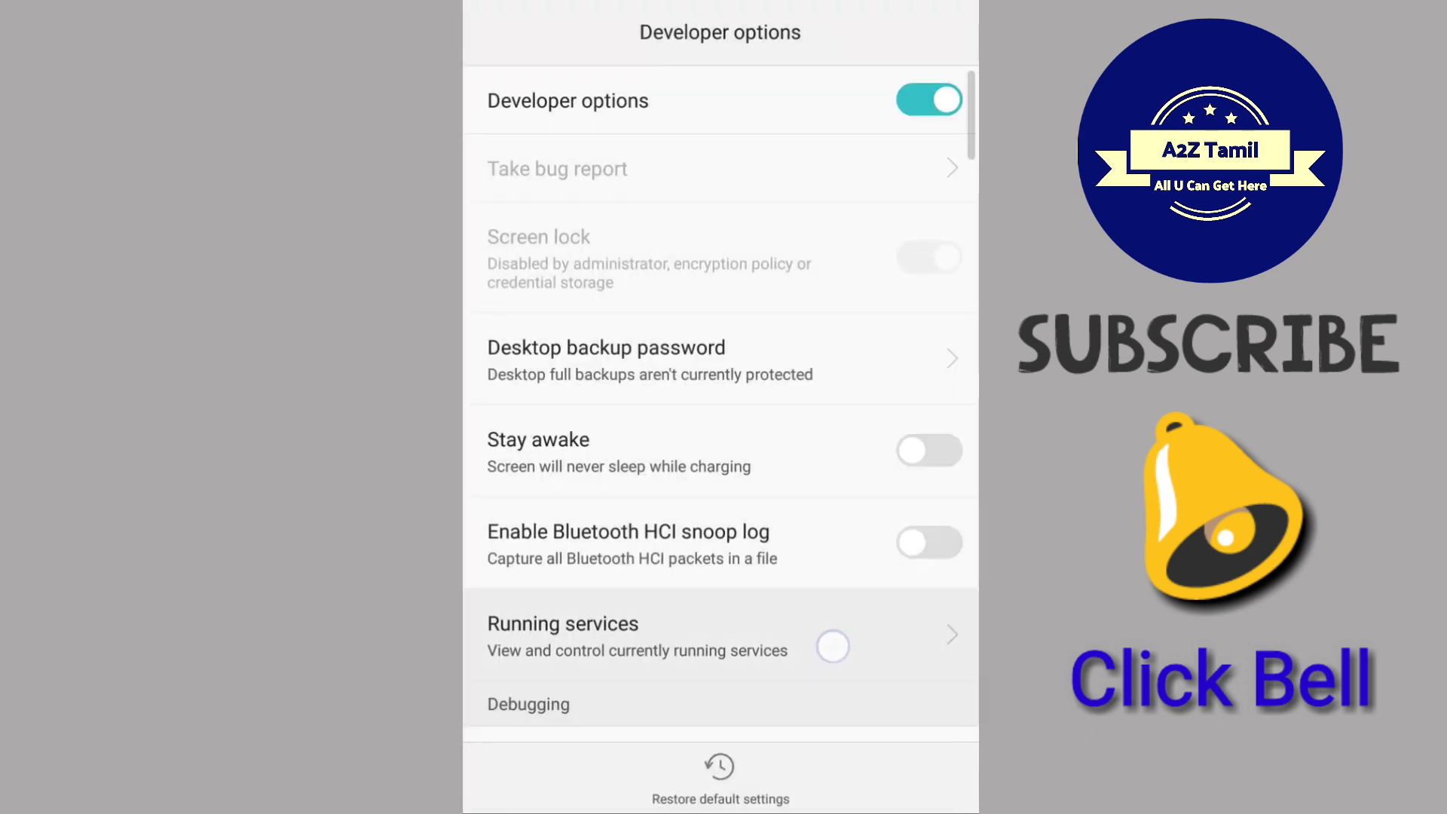
pyautogui.scroll(-4, 808, 611)
pyautogui.scroll(-3, 809, 611)
pyautogui.scroll(-3, 808, 565)
pyautogui.scroll(-3, 849, 470)
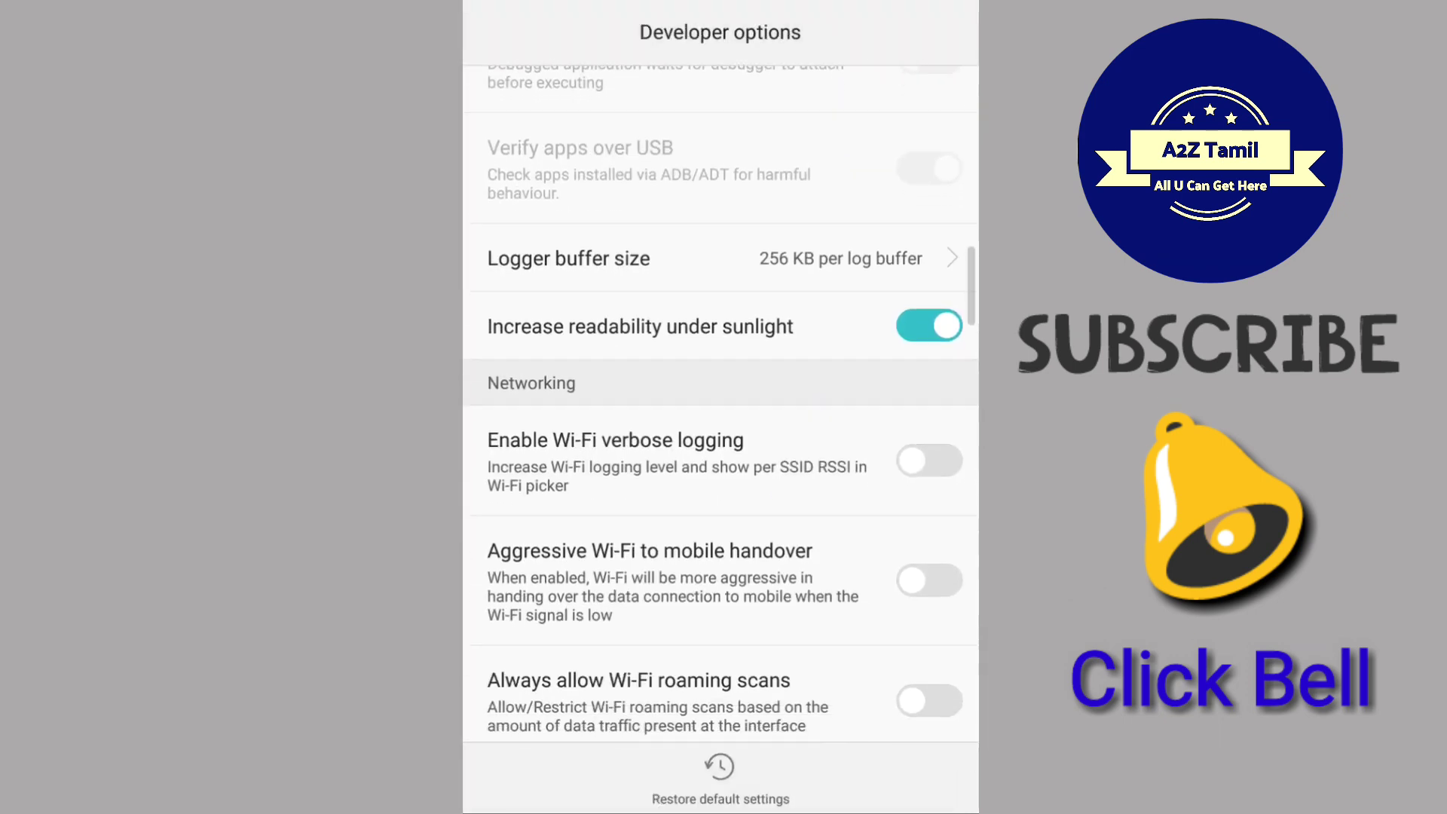
pyautogui.scroll(-3, 859, 452)
pyautogui.scroll(-3, 869, 436)
pyautogui.scroll(-3, 869, 435)
pyautogui.scroll(-2, 869, 435)
pyautogui.scroll(-2, 870, 436)
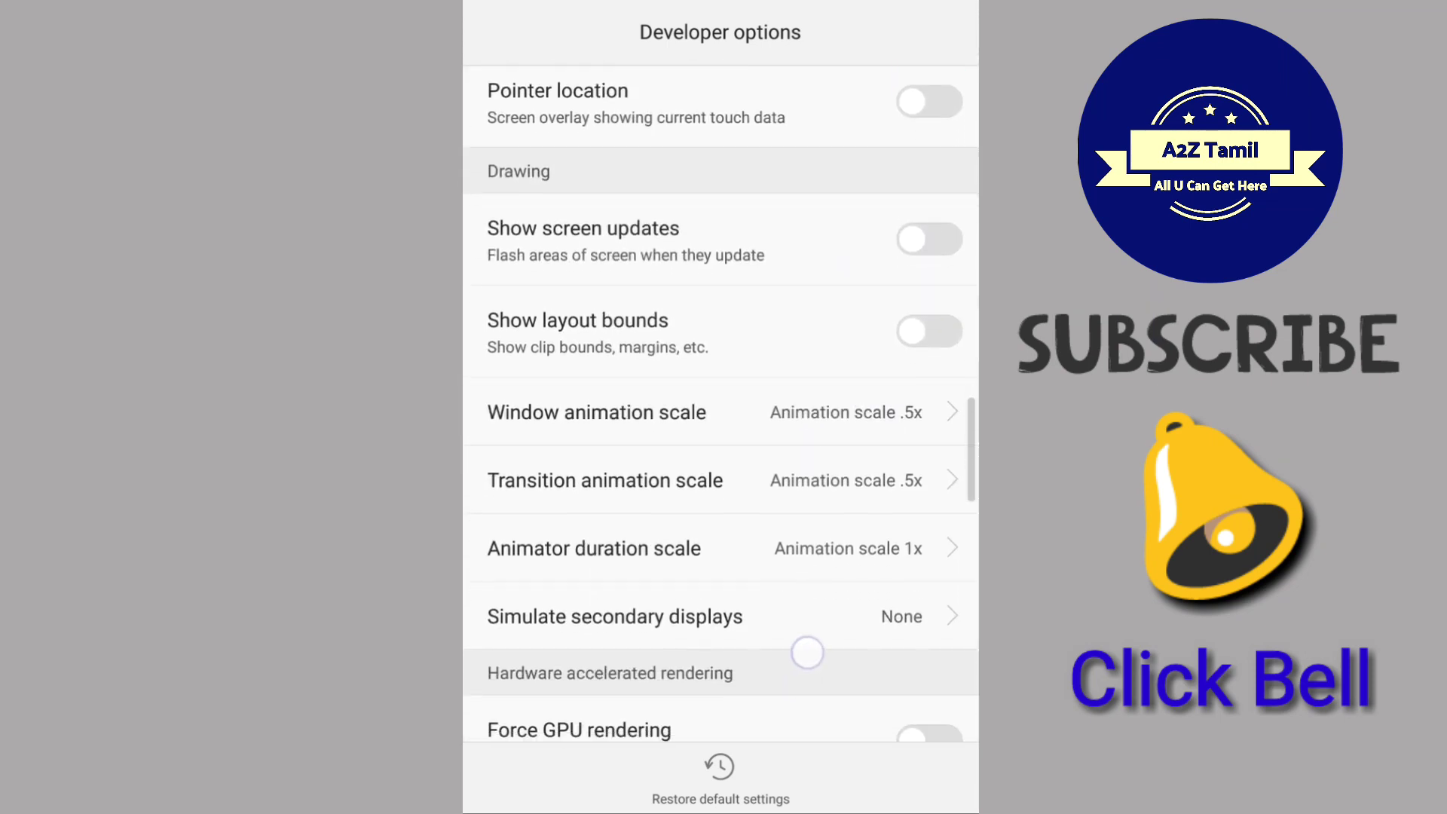
pyautogui.scroll(-2, 870, 435)
# Switch Window, Transition and Animator duration scales each to Animation off
pyautogui.click(893, 346)
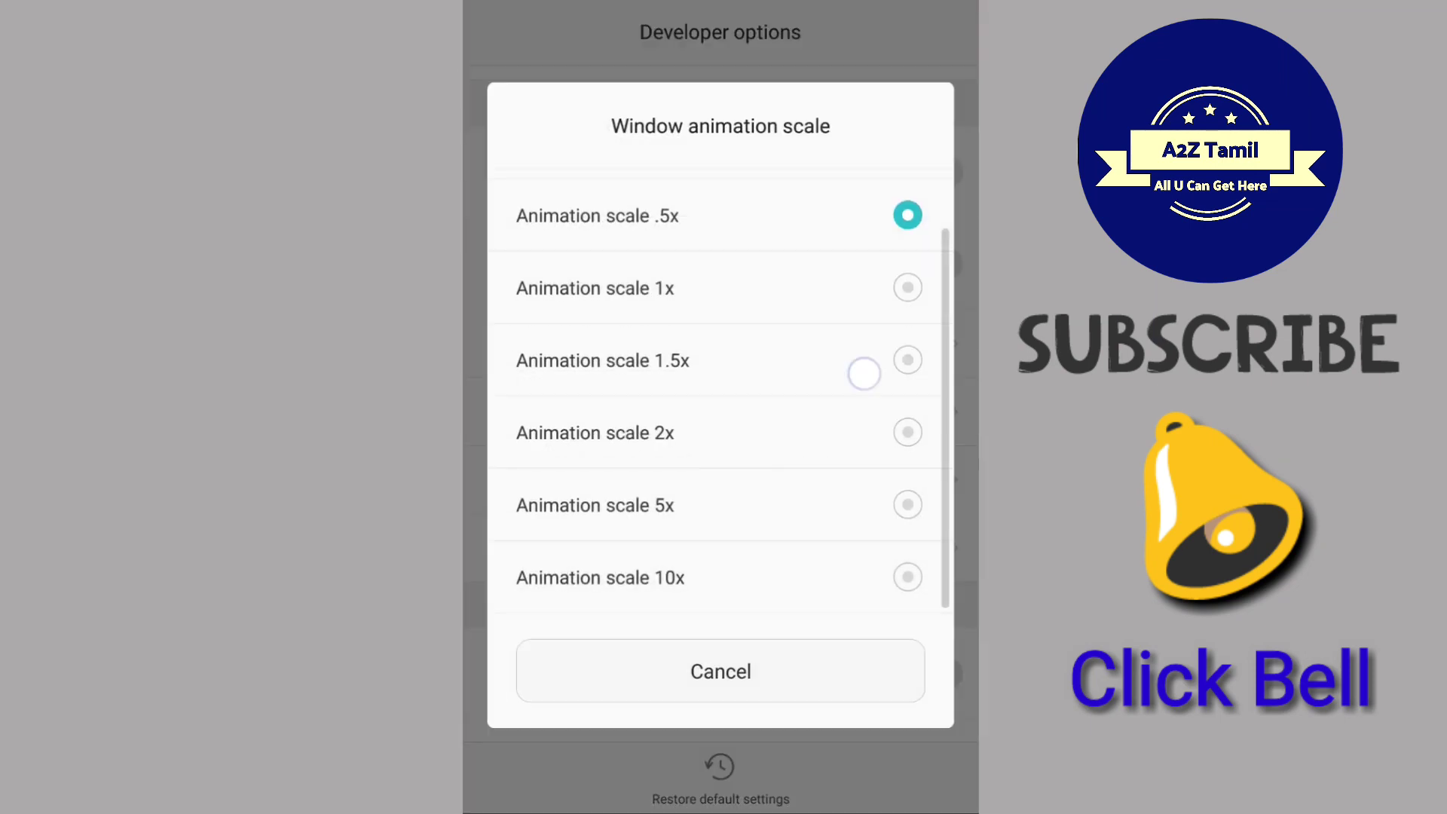
pyautogui.scroll(2, 837, 452)
pyautogui.click(719, 212)
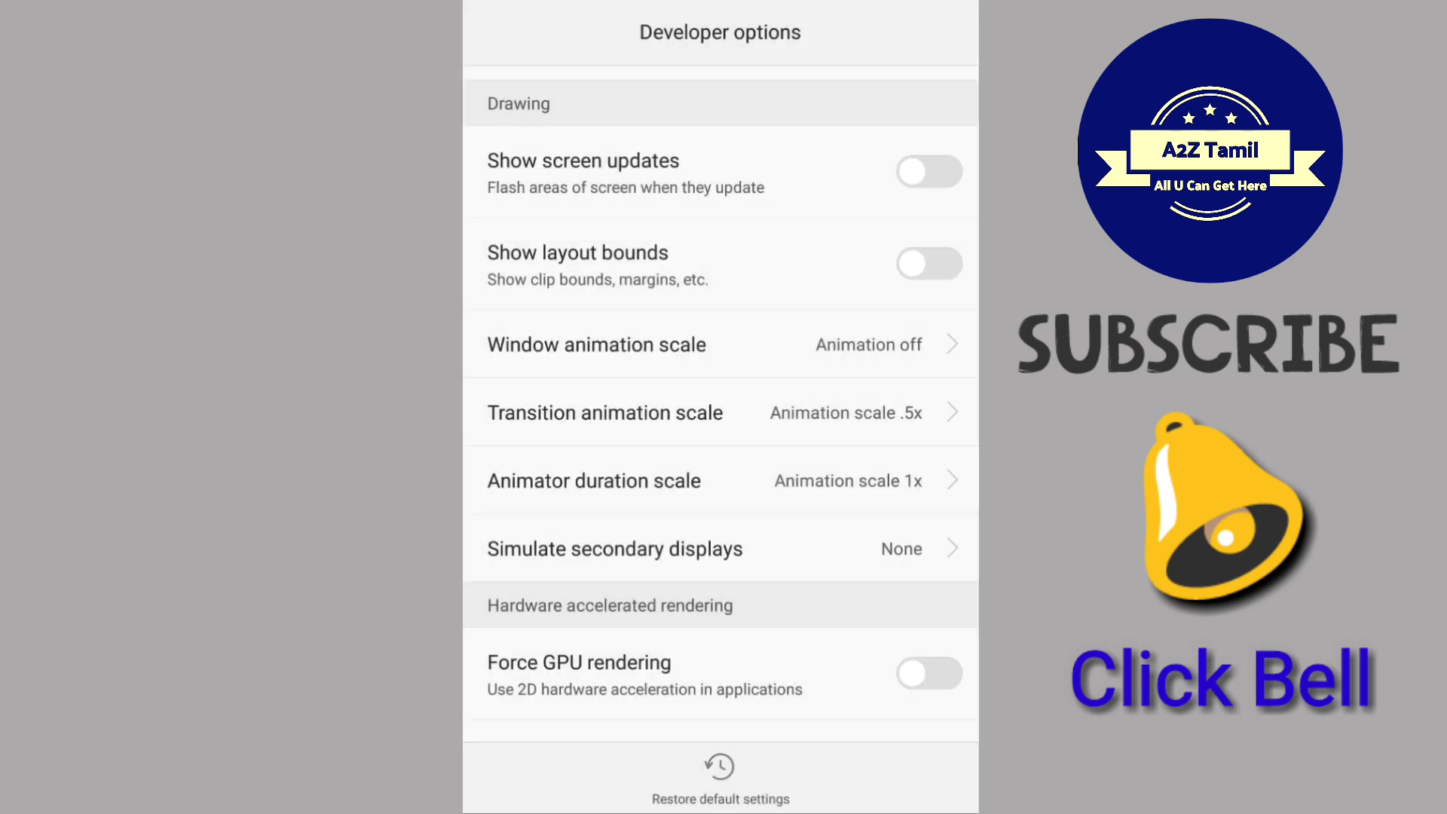
pyautogui.click(719, 413)
pyautogui.scroll(1, 870, 340)
pyautogui.click(718, 204)
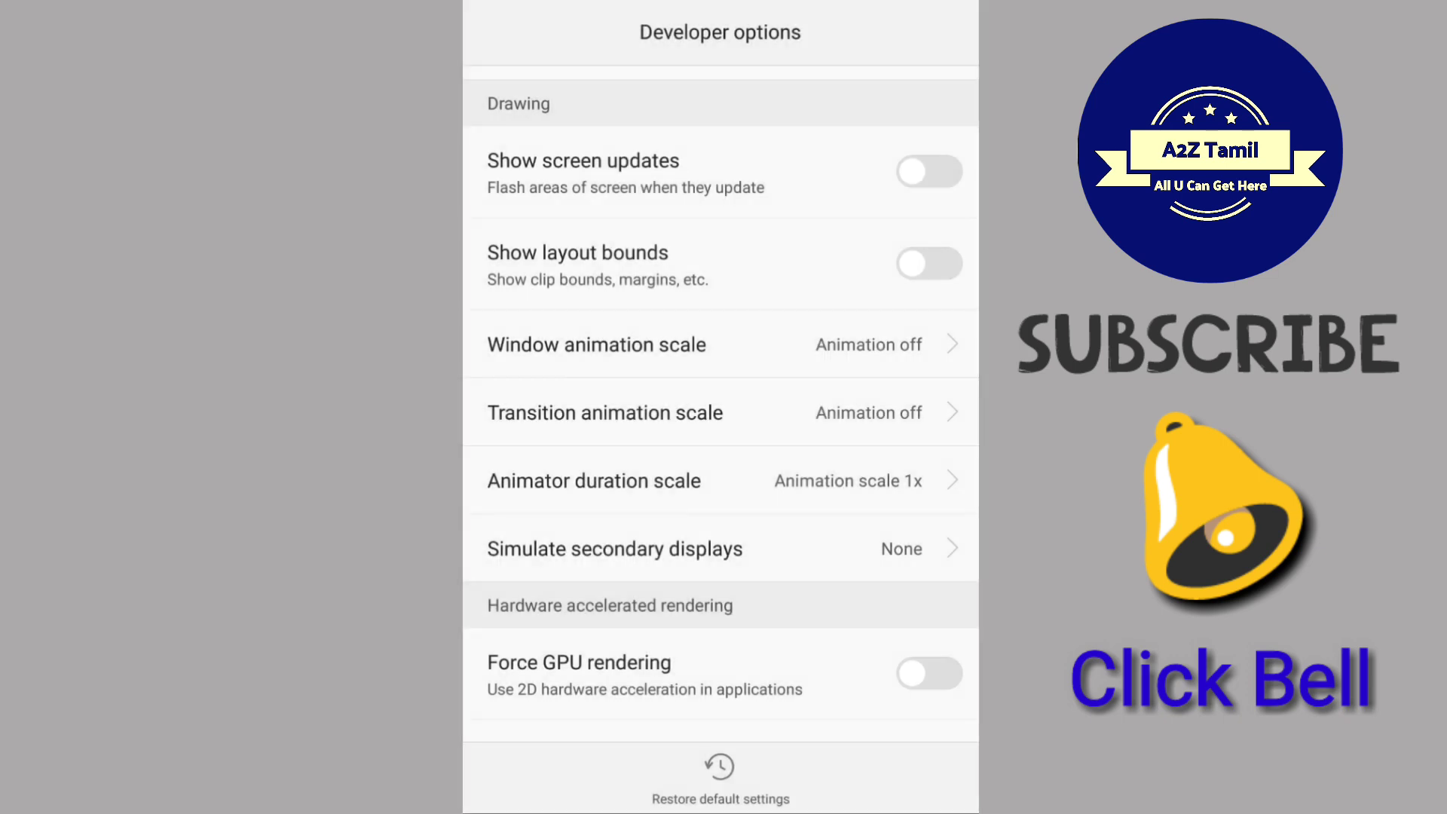
pyautogui.click(719, 480)
pyautogui.scroll(1, 870, 340)
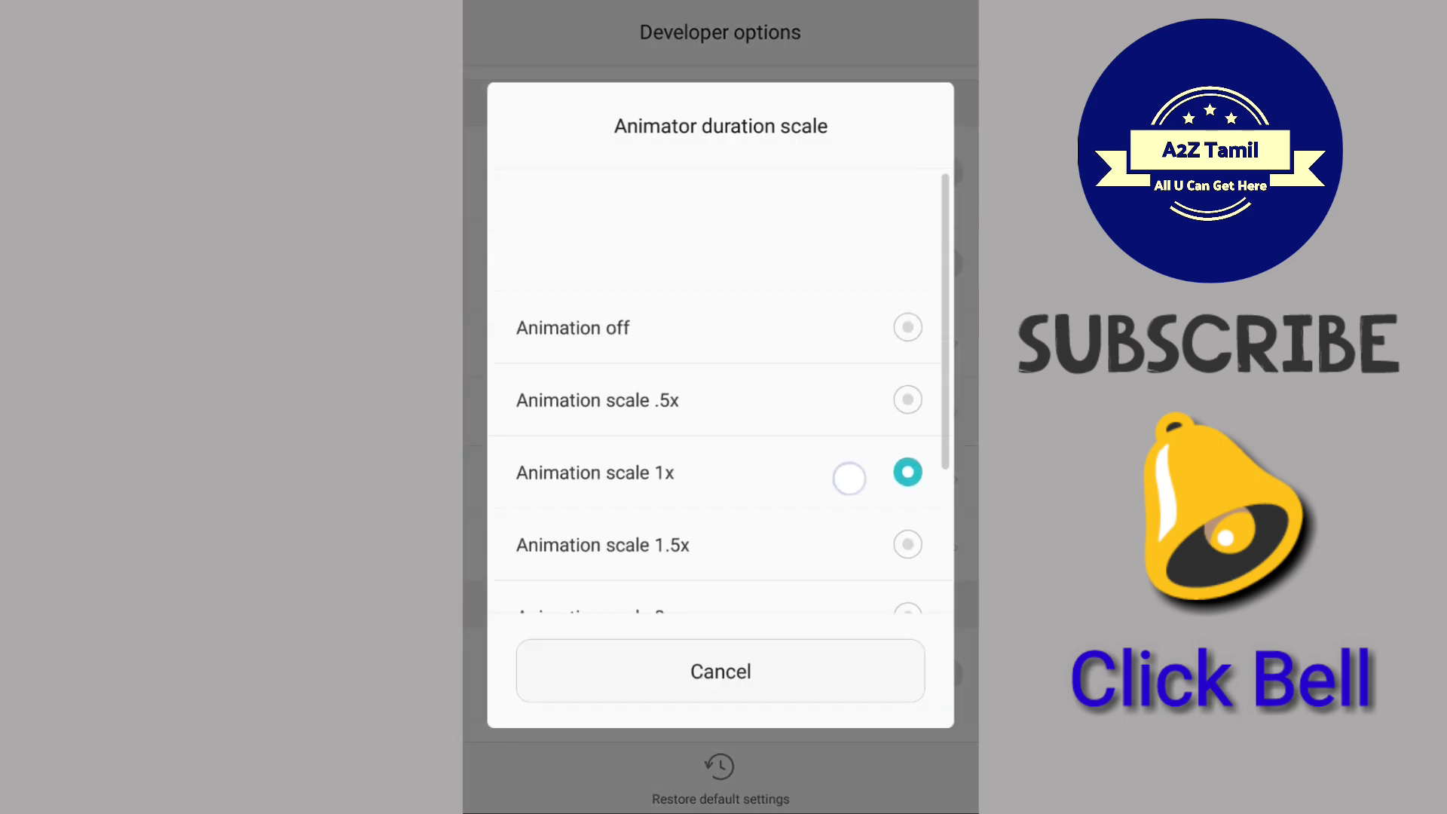
pyautogui.click(719, 205)
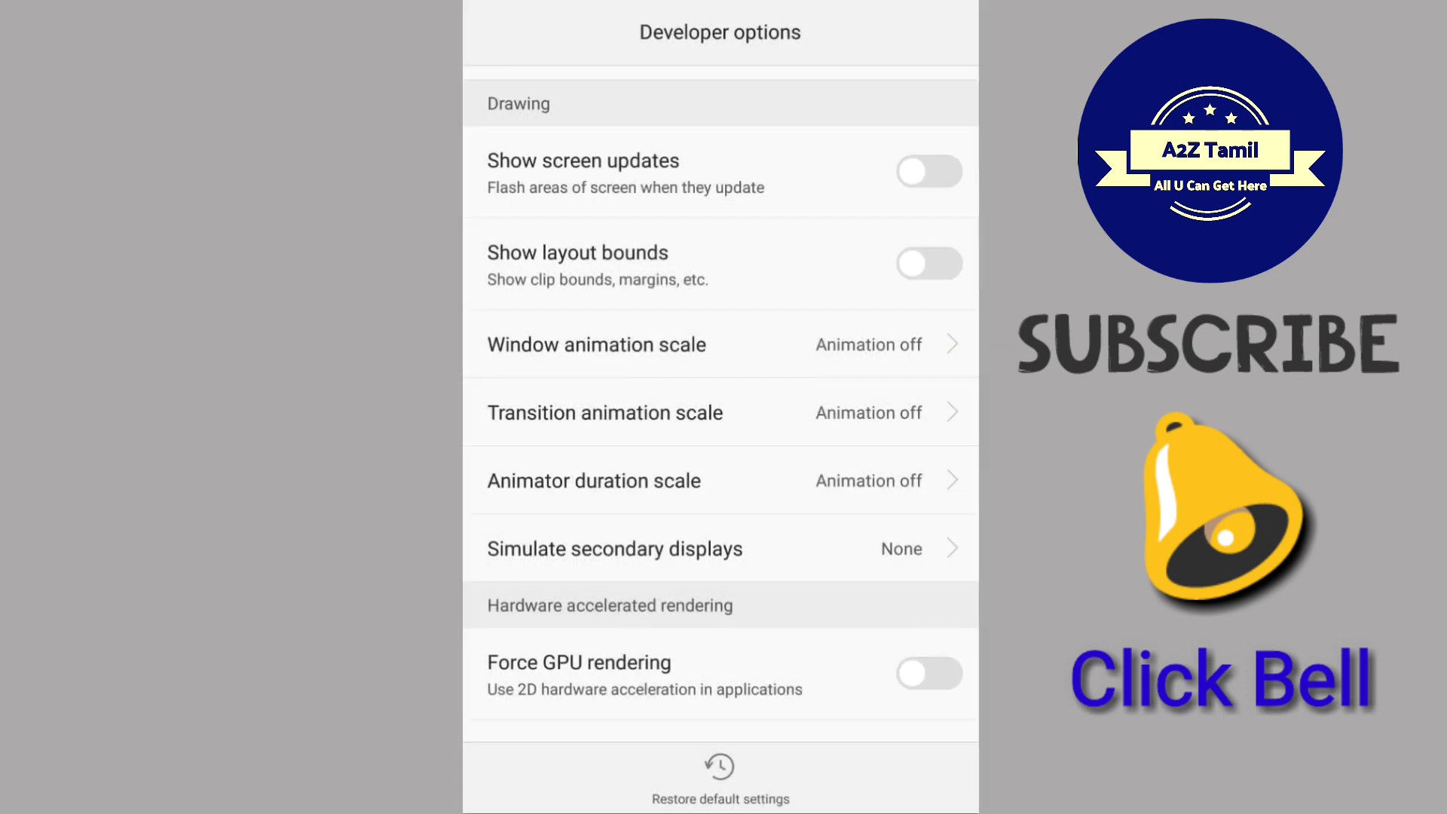
pyautogui.scroll(-5, 825, 639)
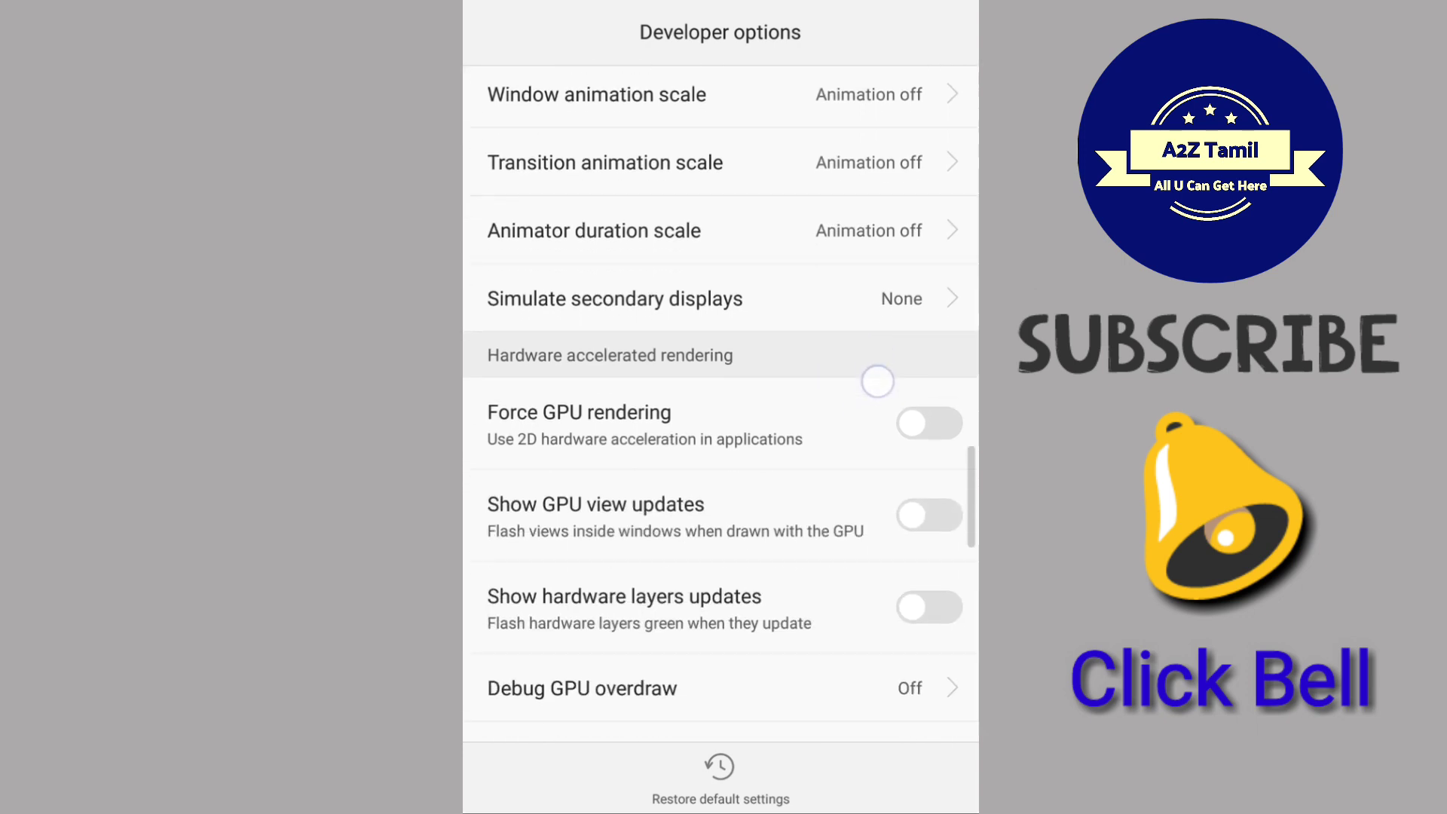
pyautogui.scroll(-5, 808, 569)
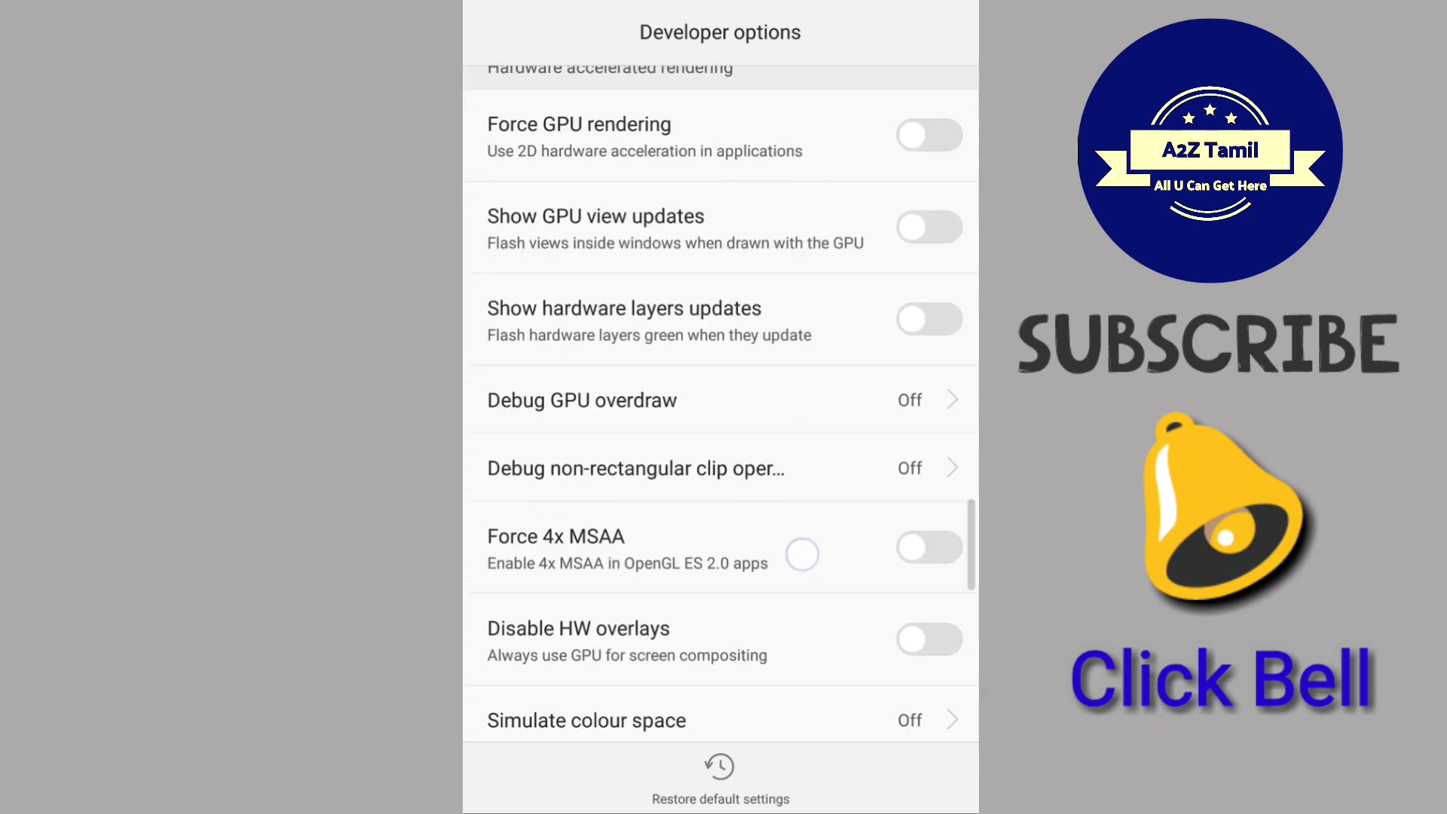
pyautogui.scroll(-5, 812, 538)
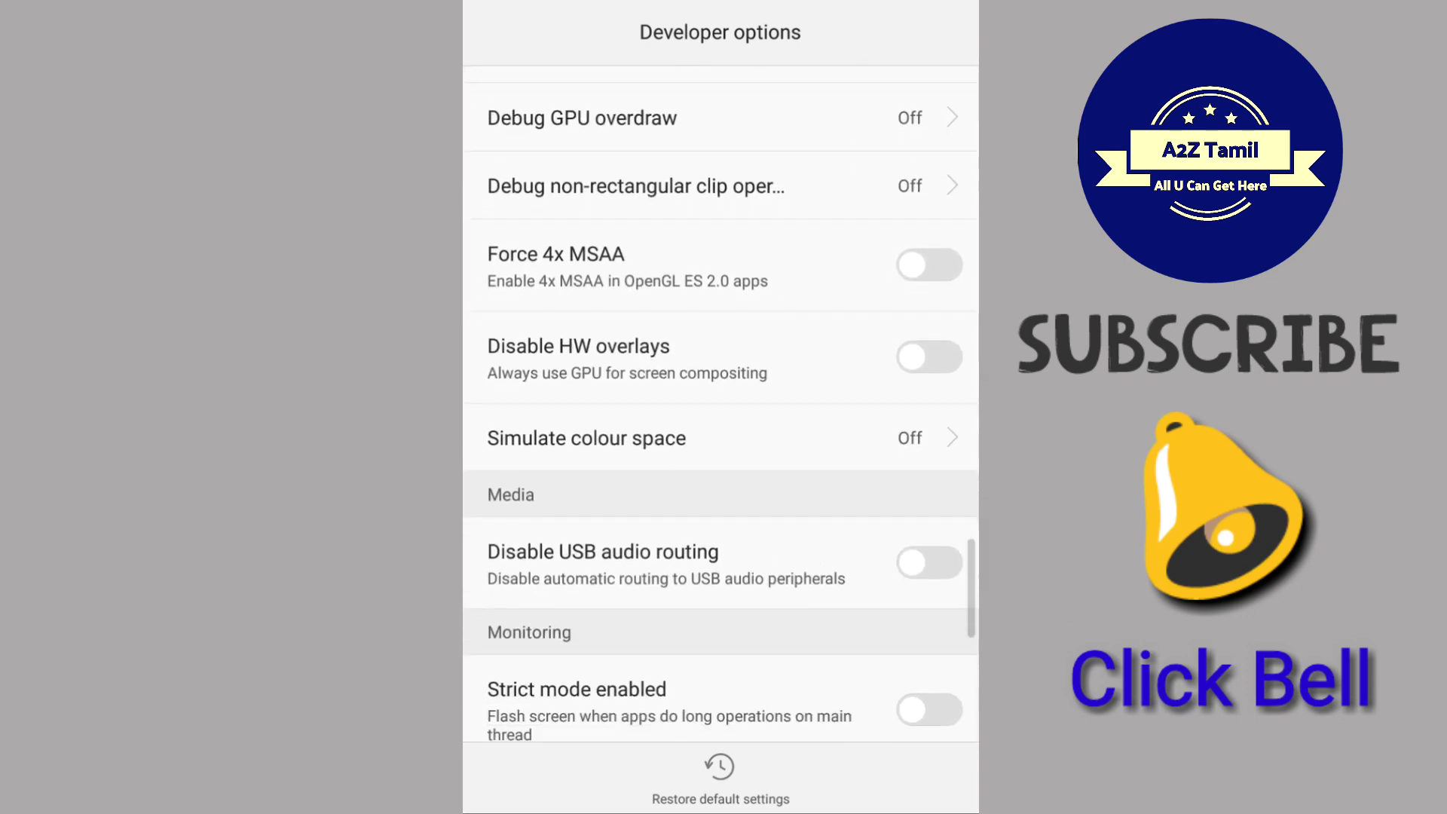
pyautogui.scroll(-5, 803, 596)
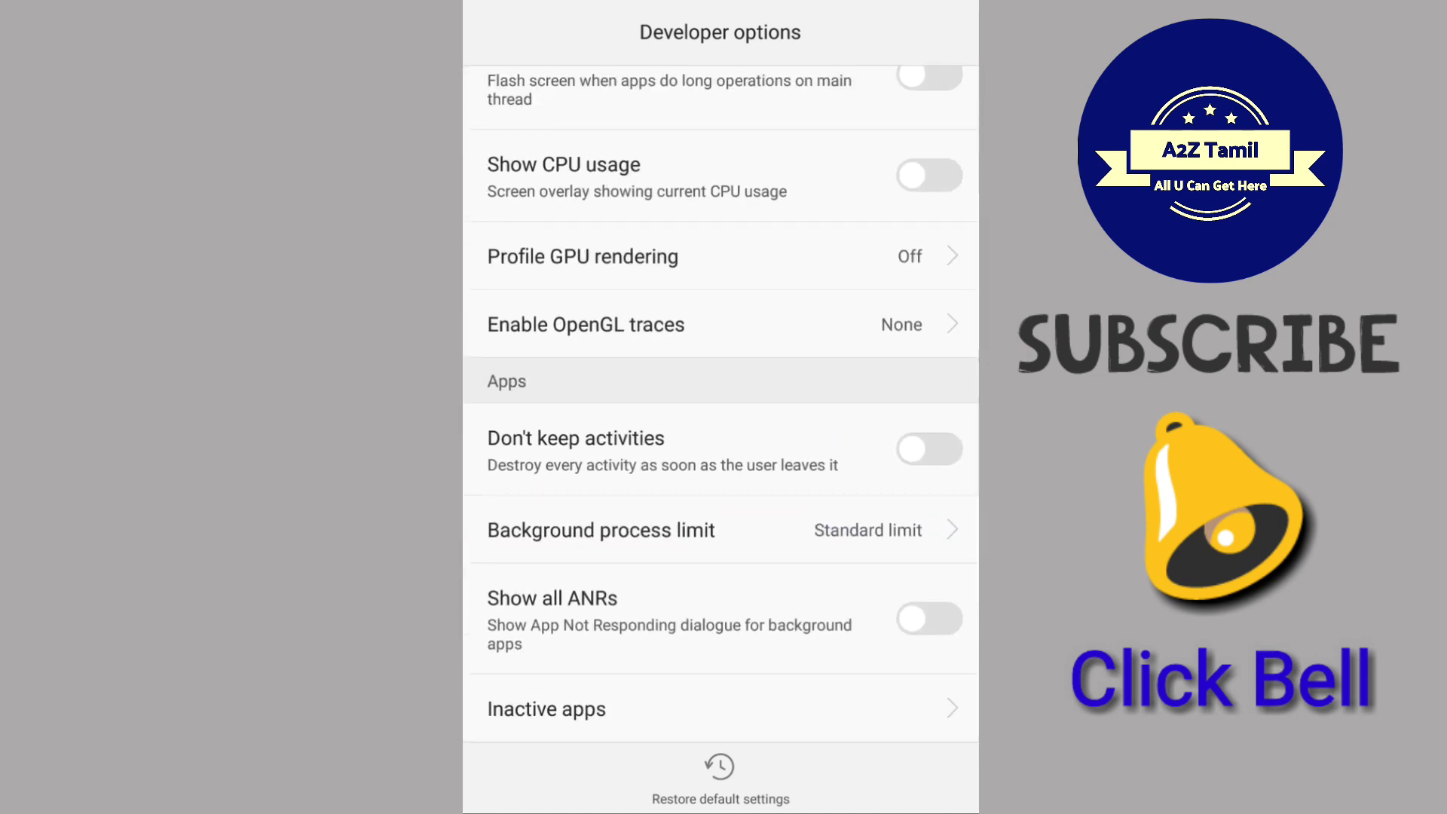
# Toggle Don't keep activities on and off twice, leaving it off
pyautogui.click(929, 450)
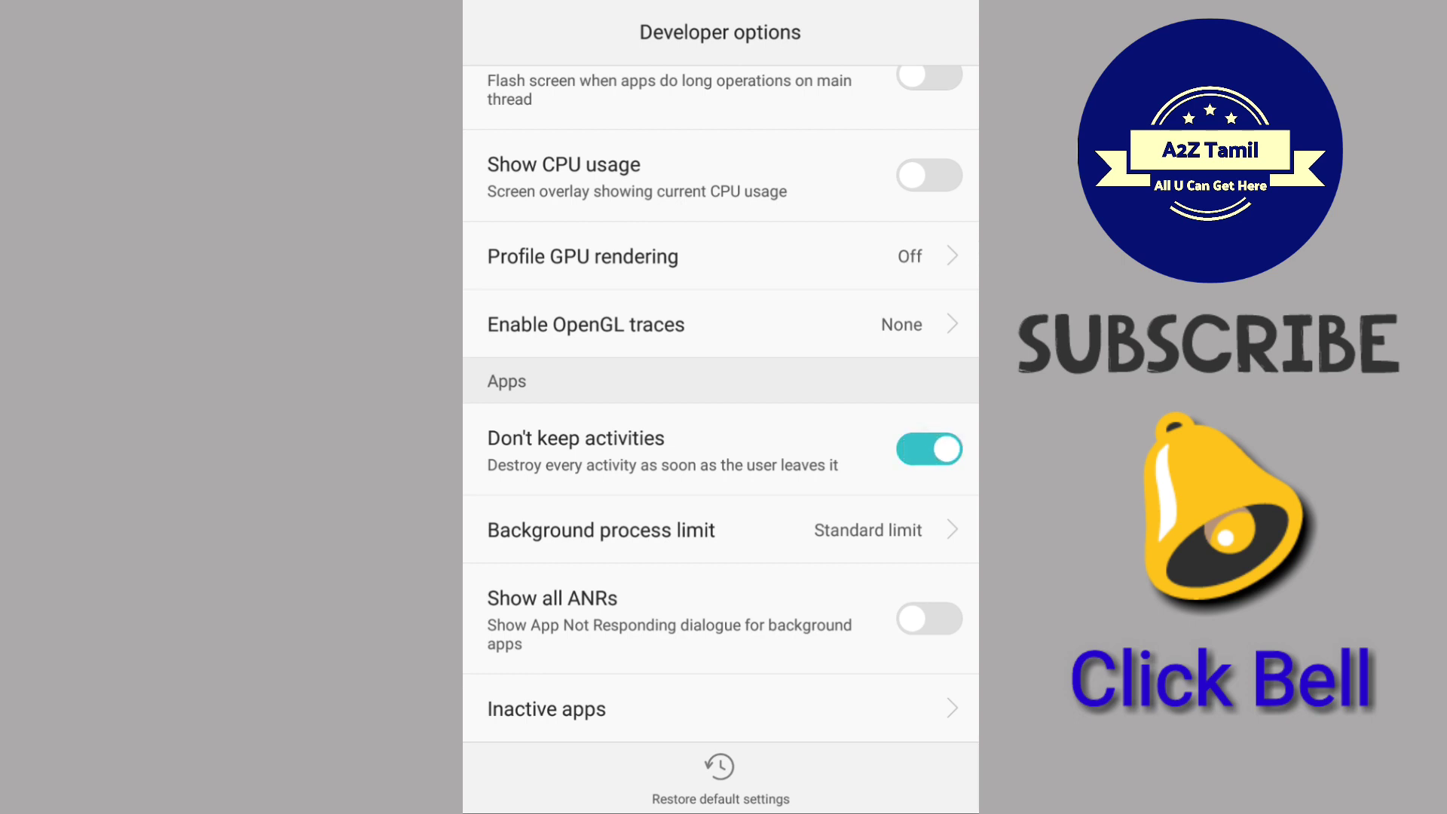
pyautogui.click(930, 450)
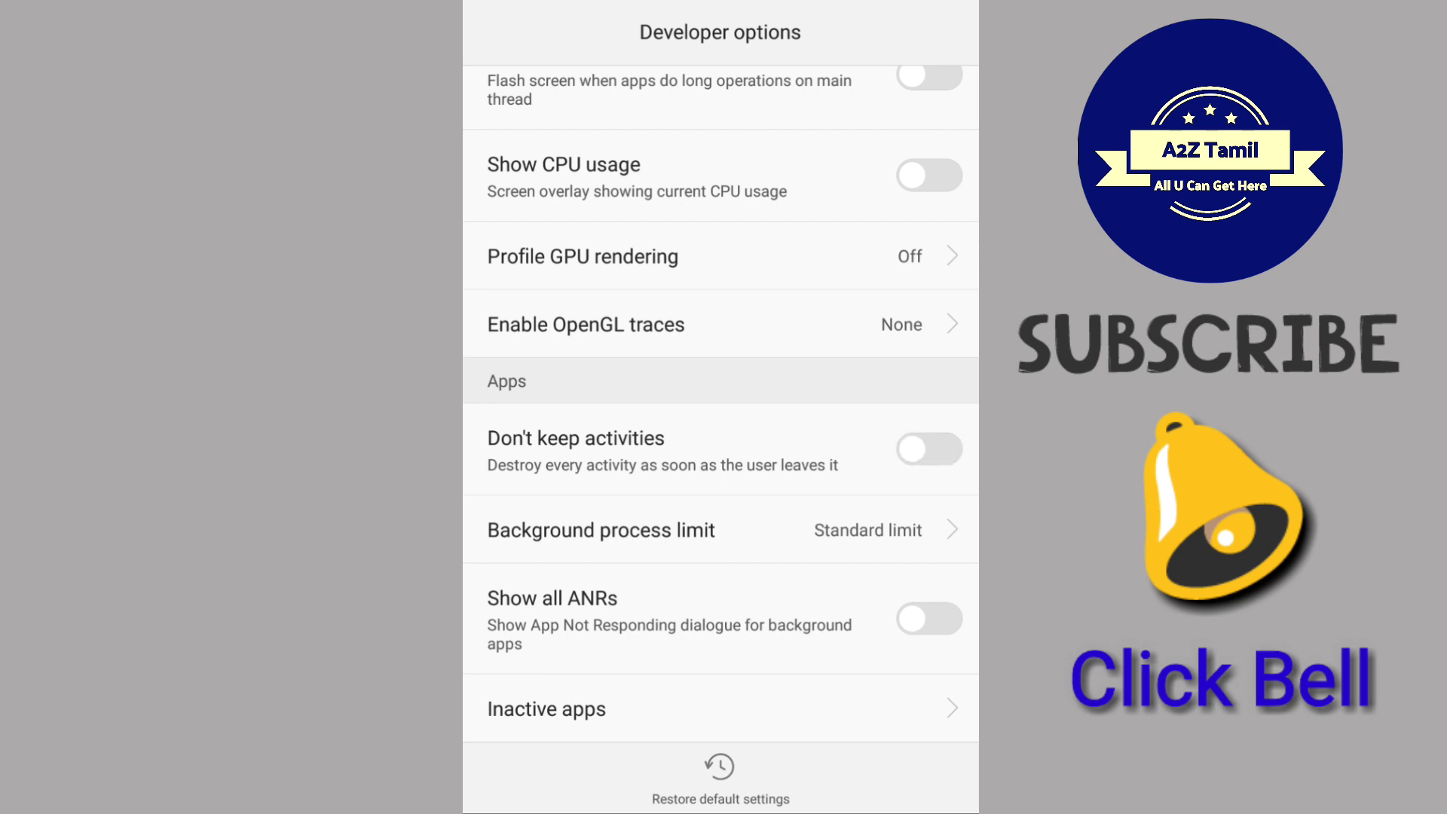
pyautogui.click(929, 450)
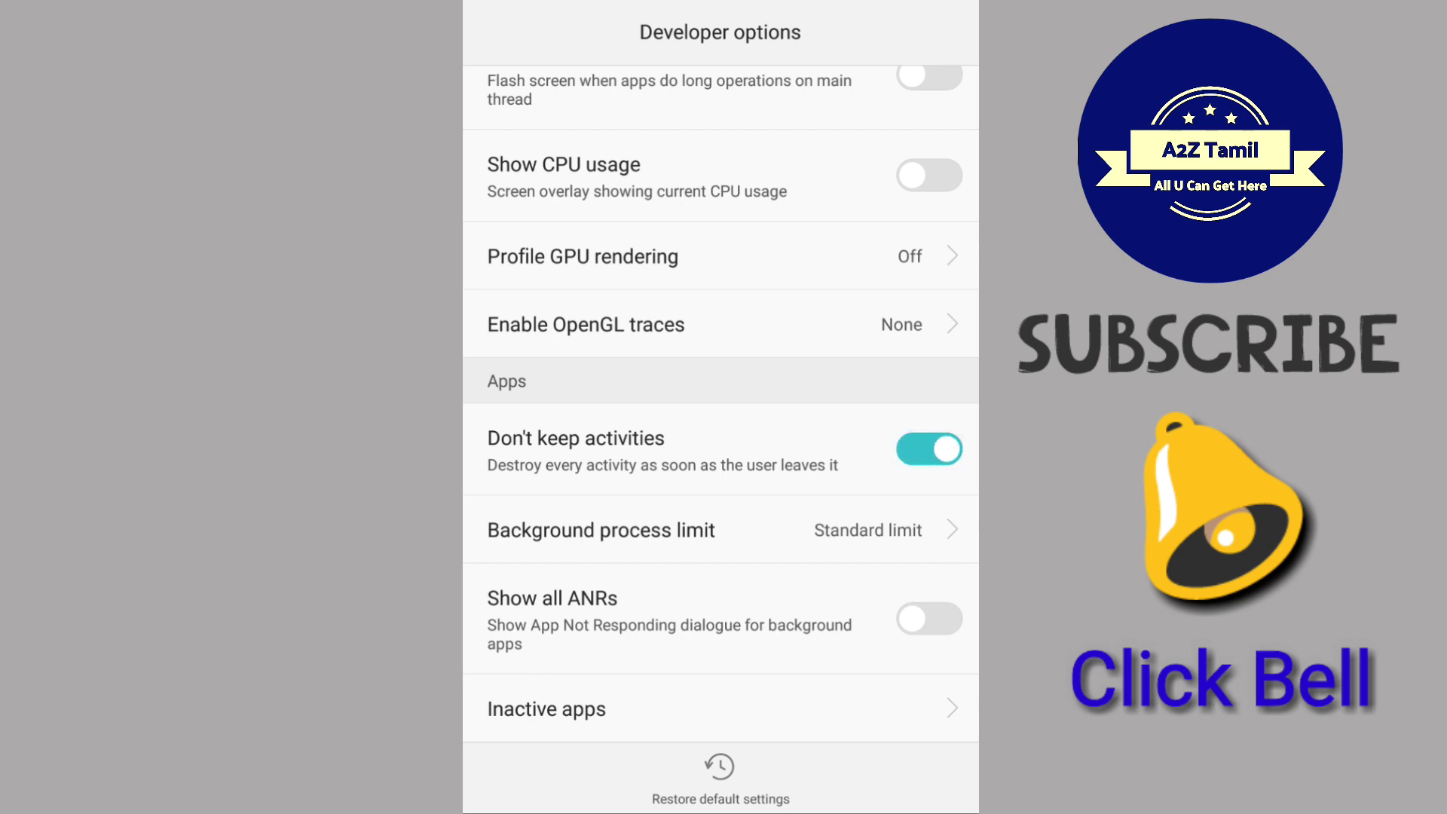
pyautogui.click(929, 450)
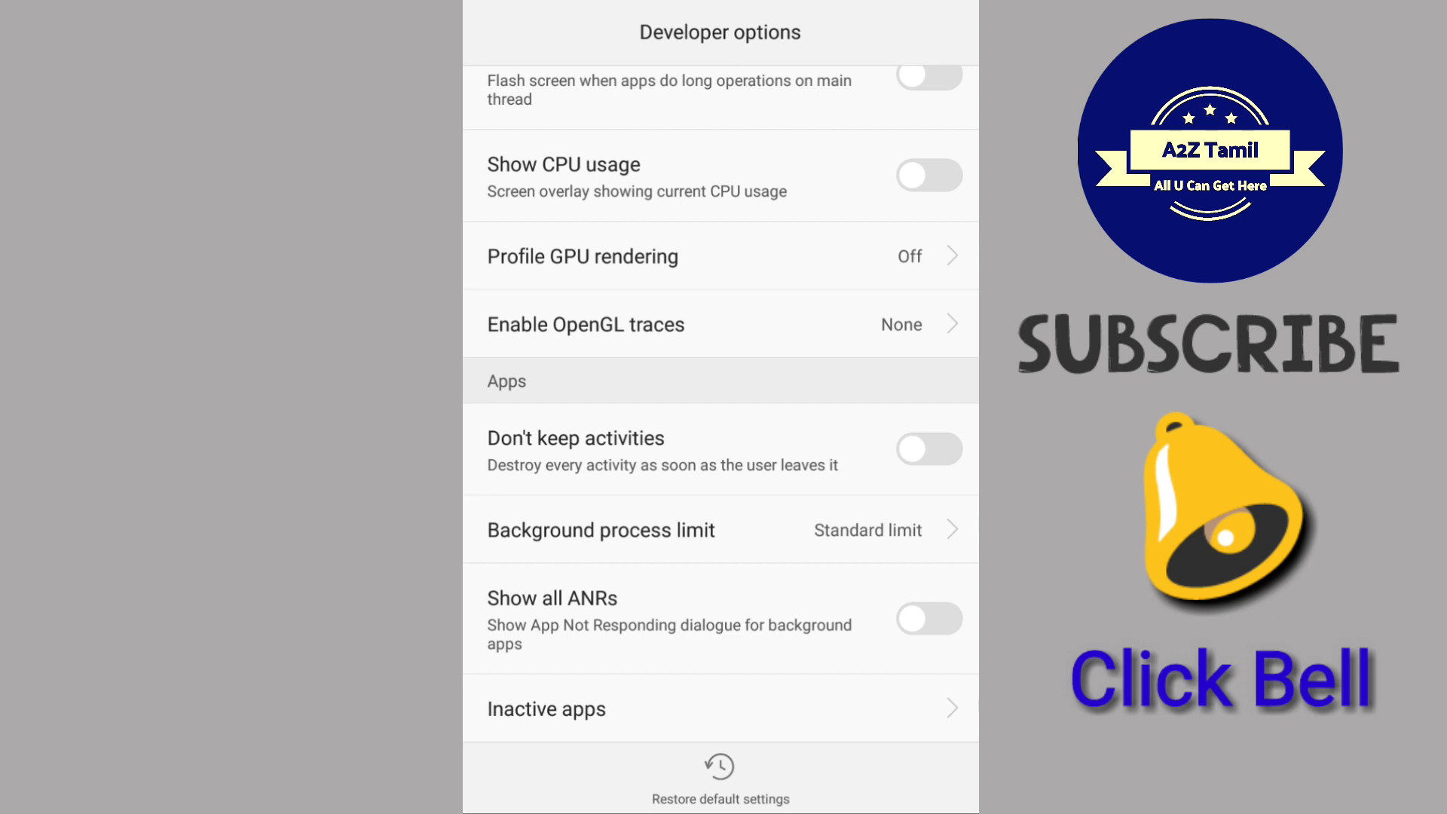
pyautogui.scroll(5, 810, 566)
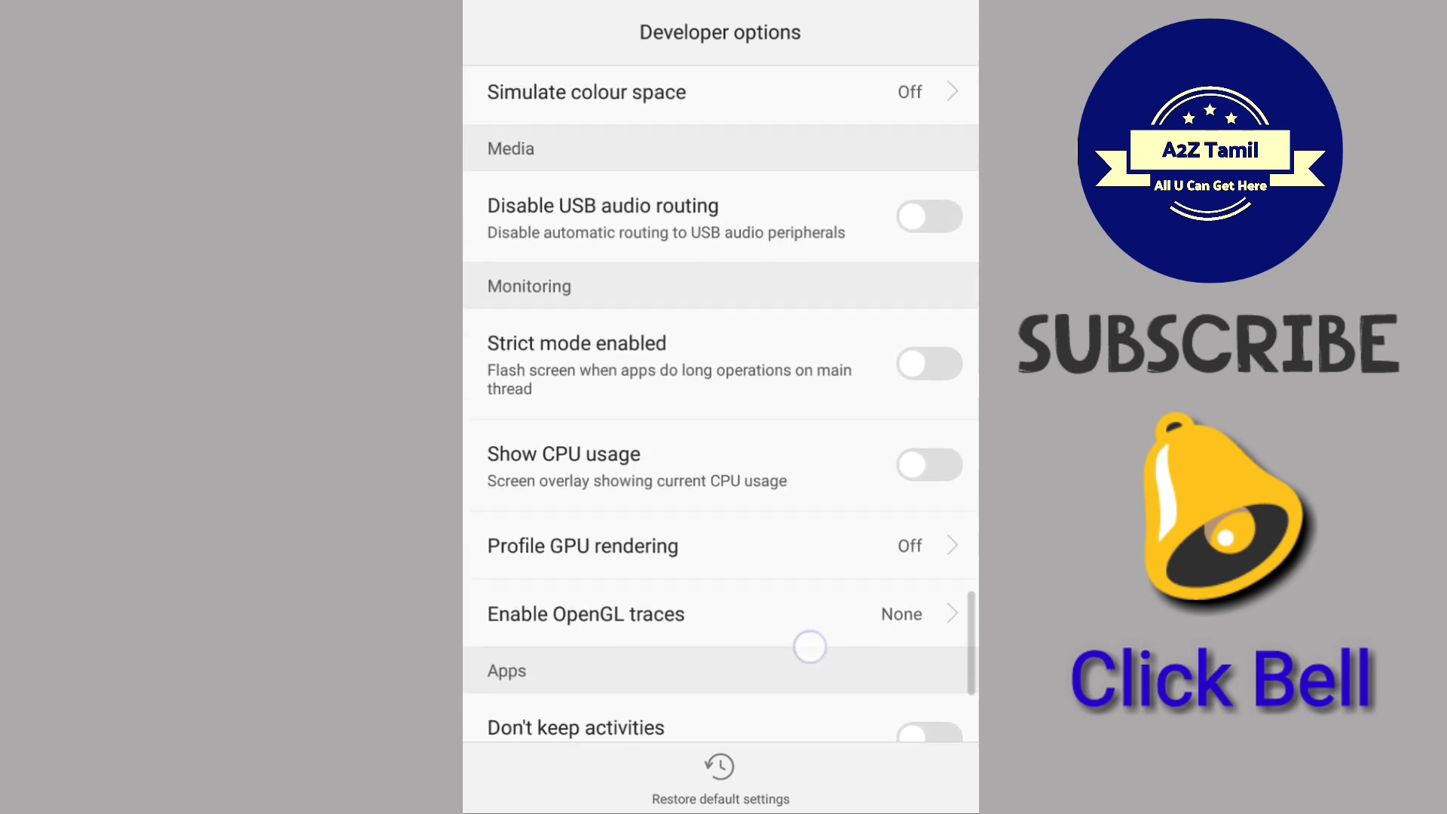
pyautogui.press('Escape')
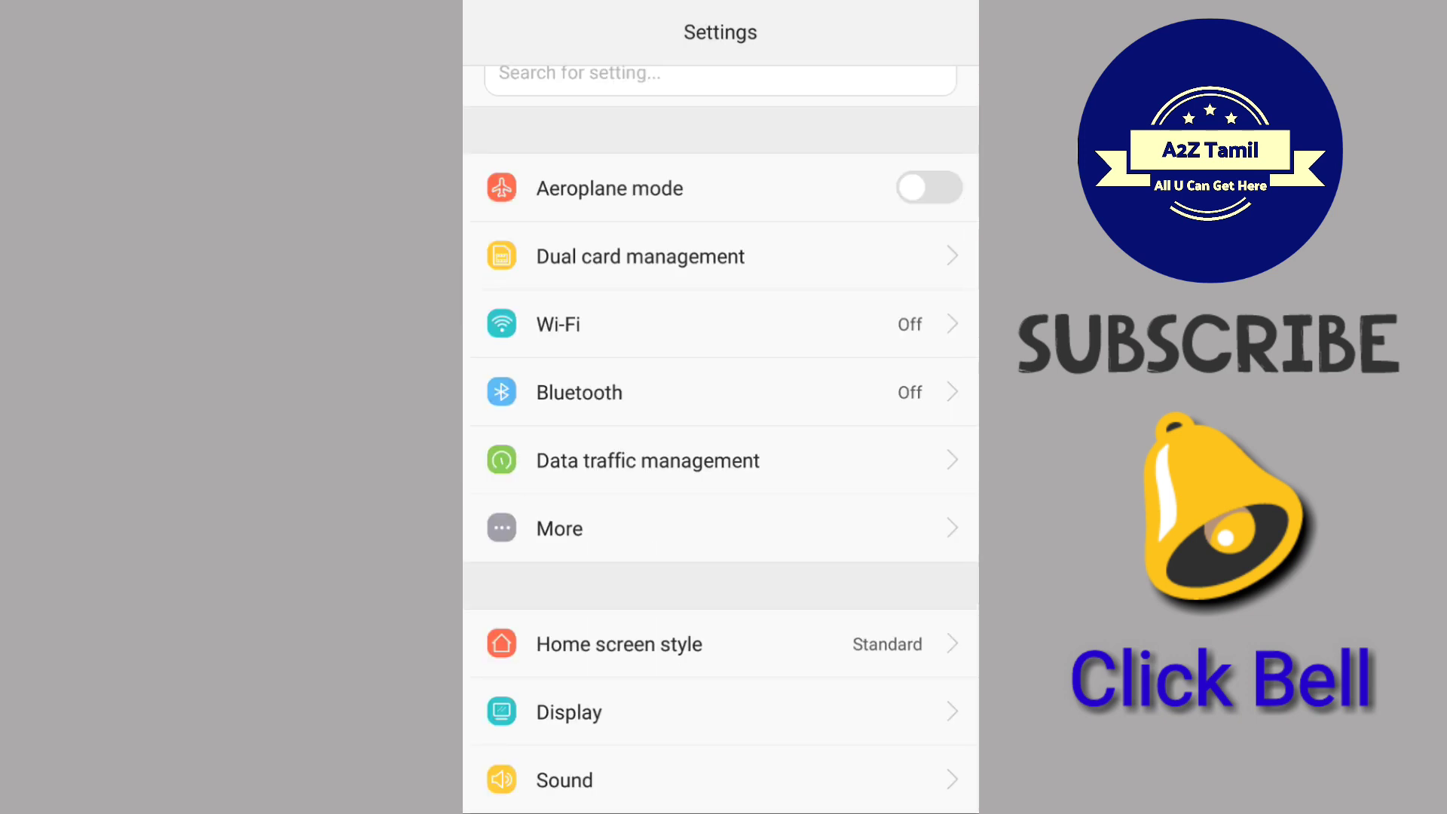
pyautogui.click(720, 392)
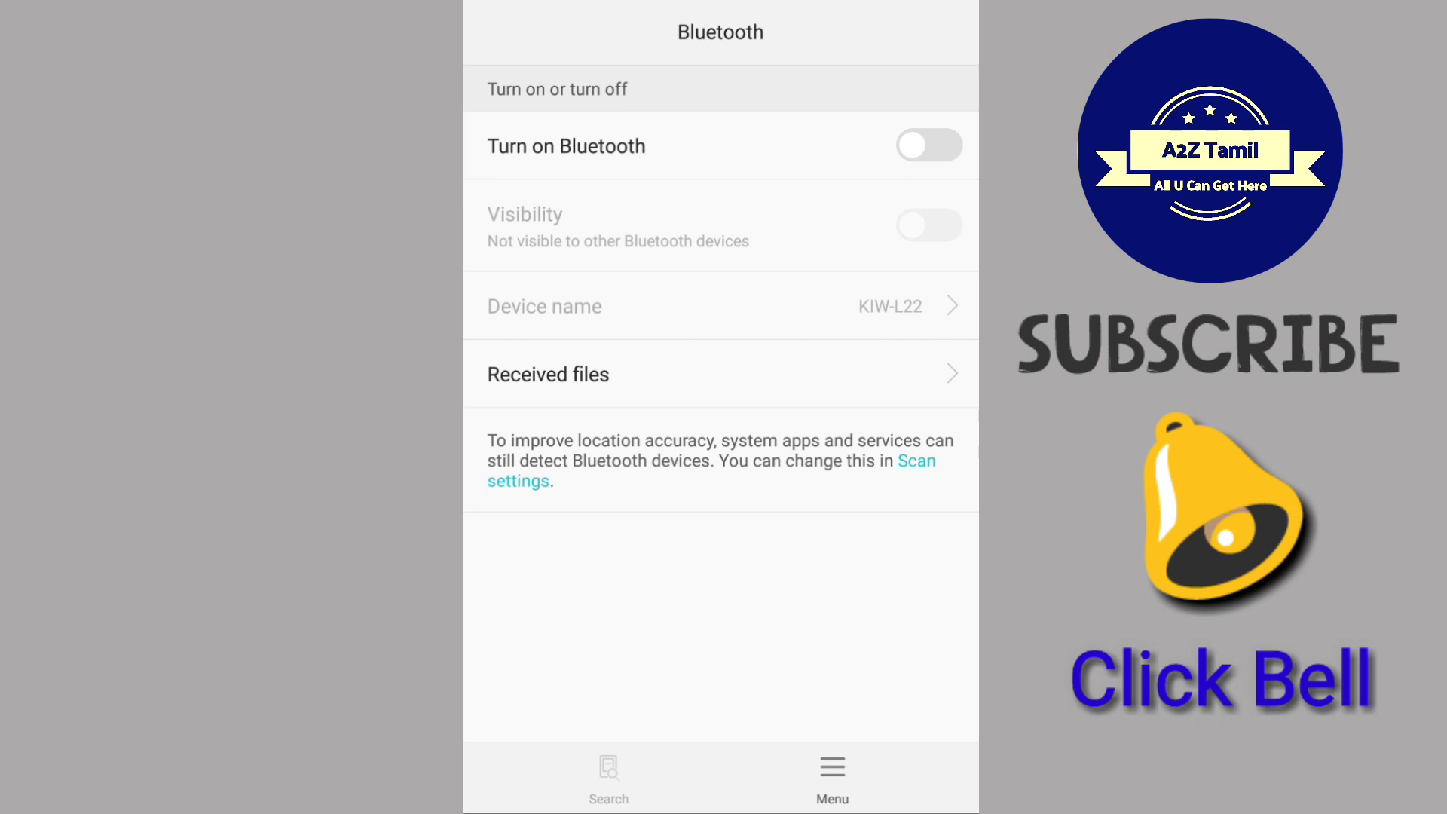
pyautogui.press('Escape')
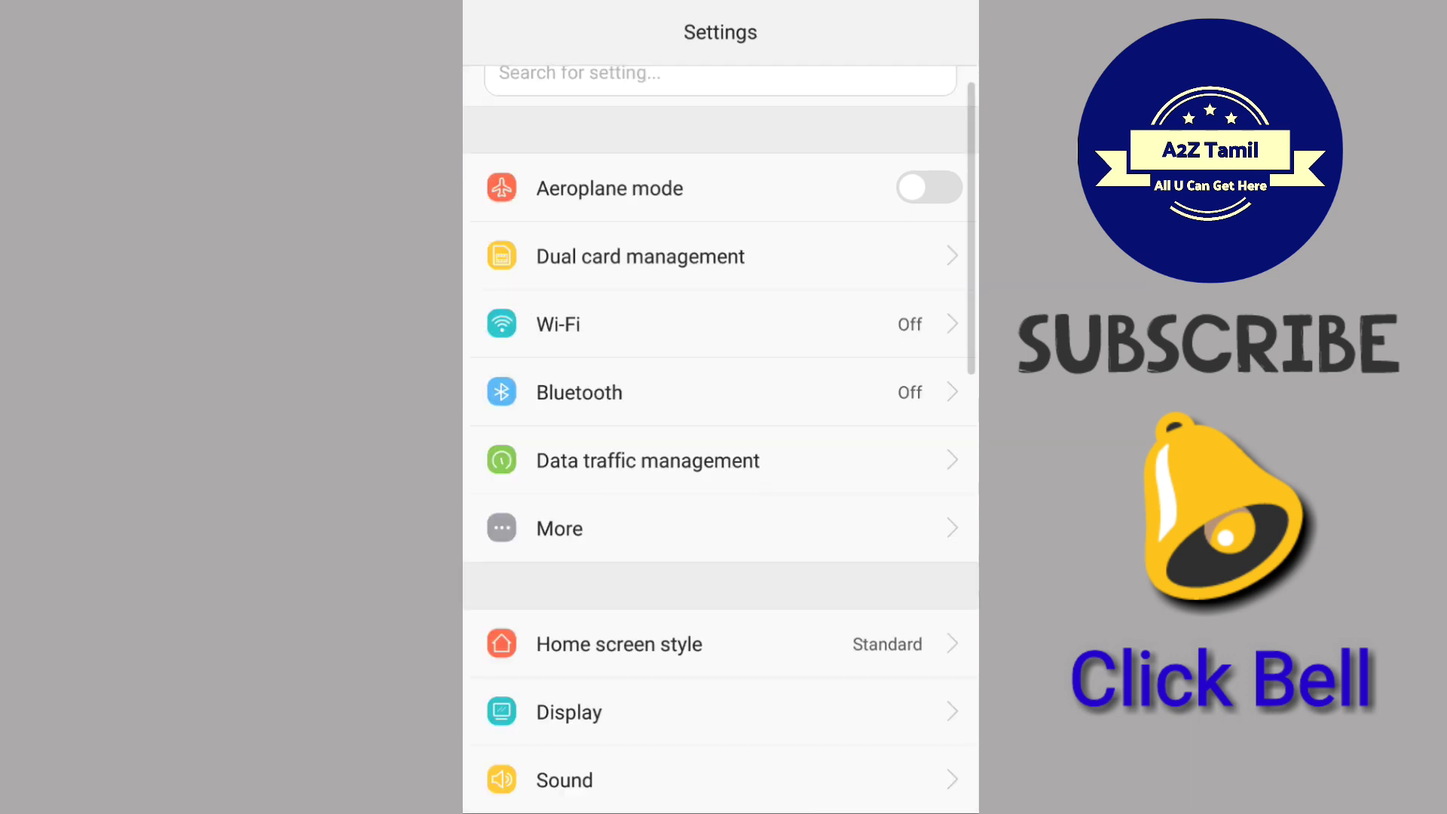
pyautogui.click(763, 324)
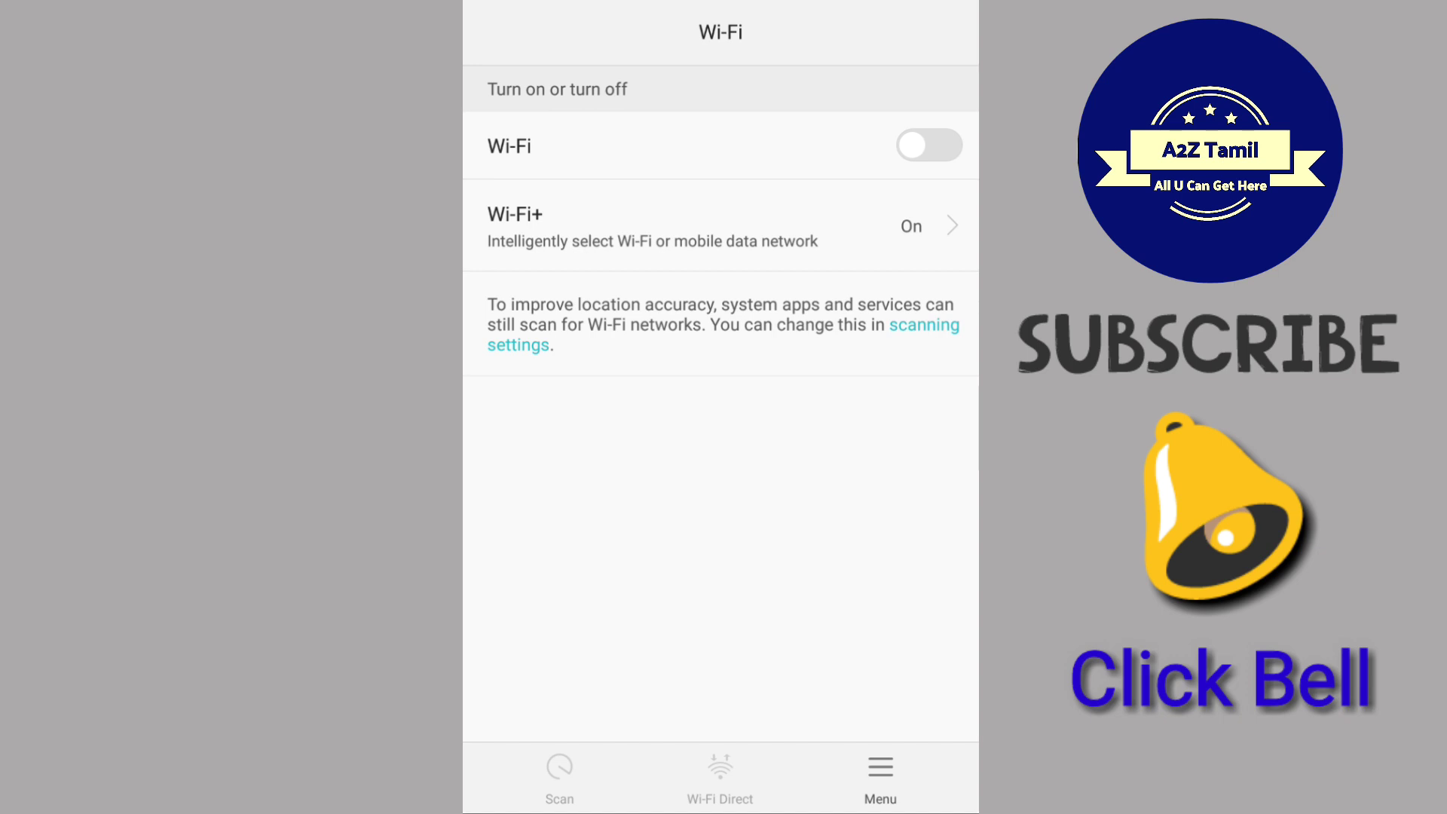
pyautogui.moveTo(774, 160); pyautogui.dragTo(781, 149)
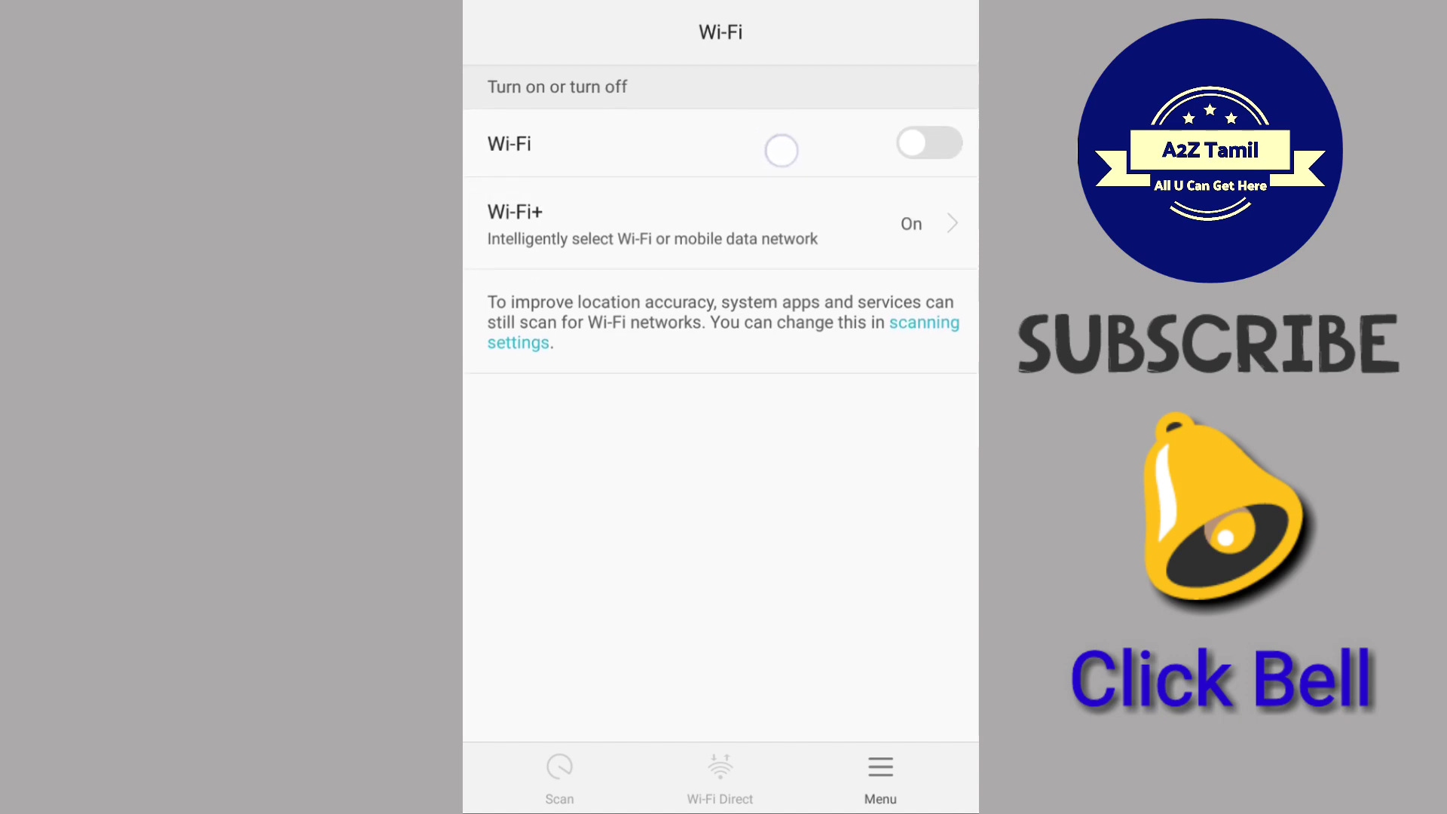
pyautogui.press('Escape')
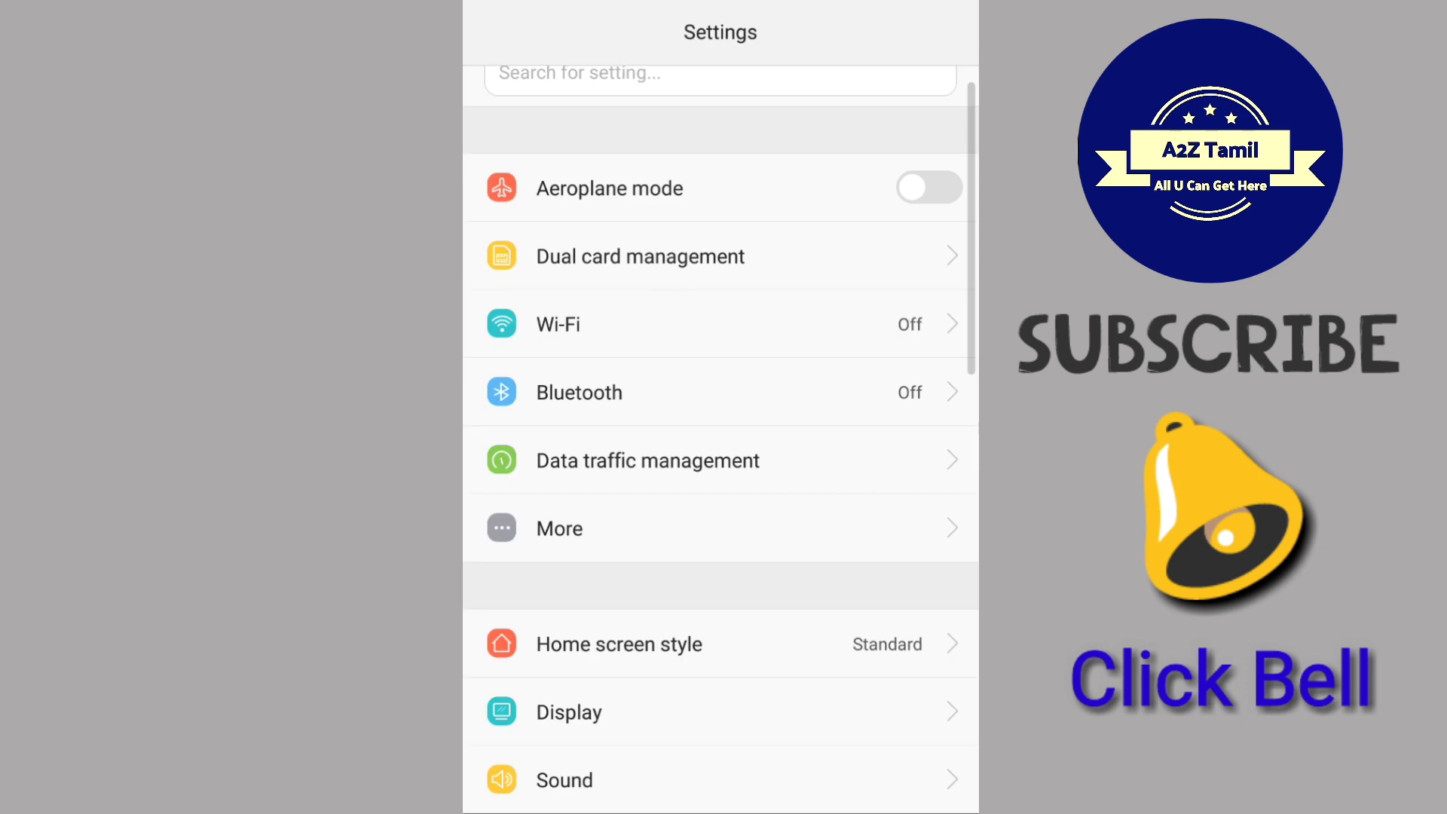
pyautogui.scroll(-2, 763, 621)
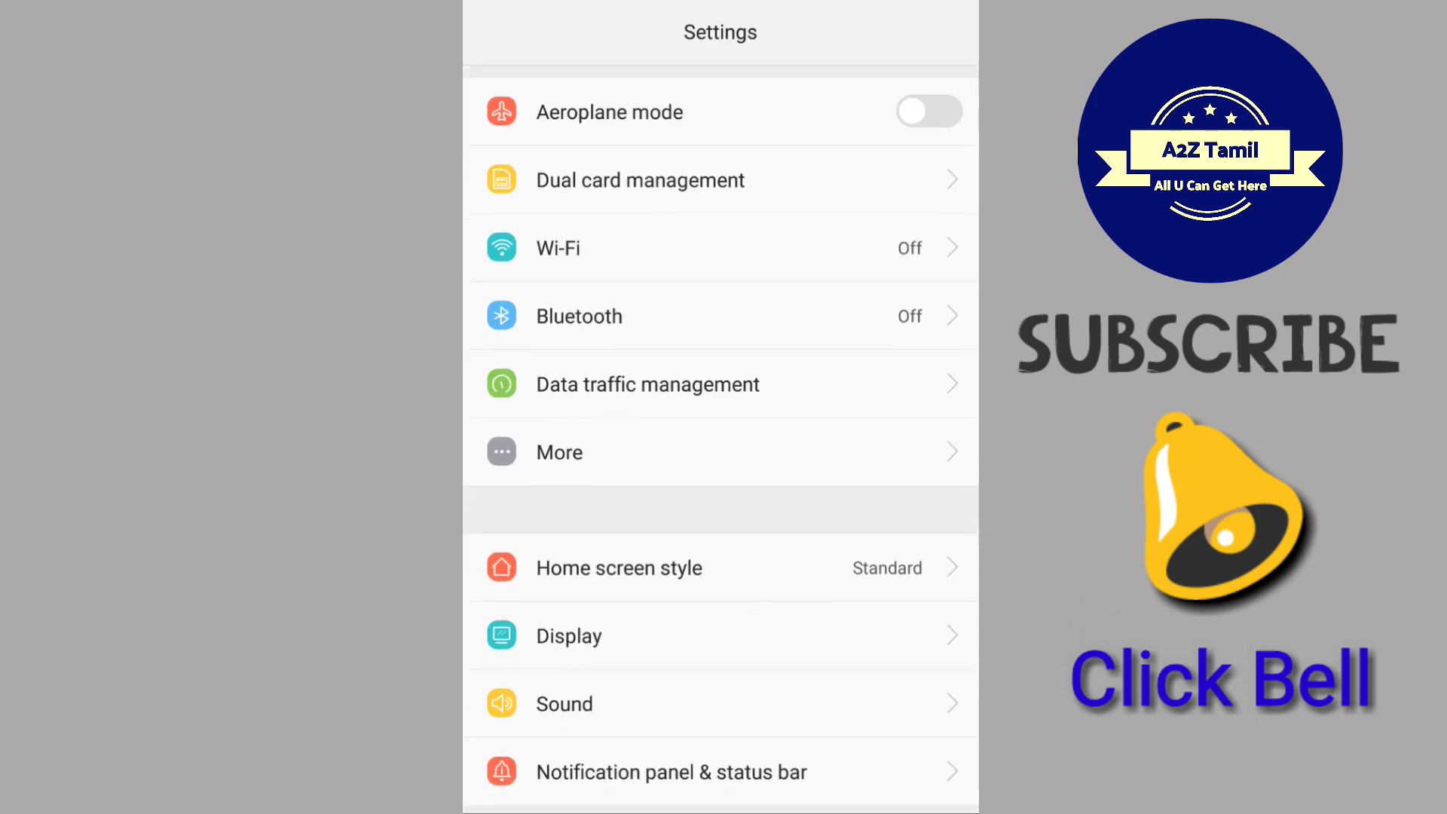
# Confirm under More > Mobile network that mobile data is off, then go back
pyautogui.click(752, 449)
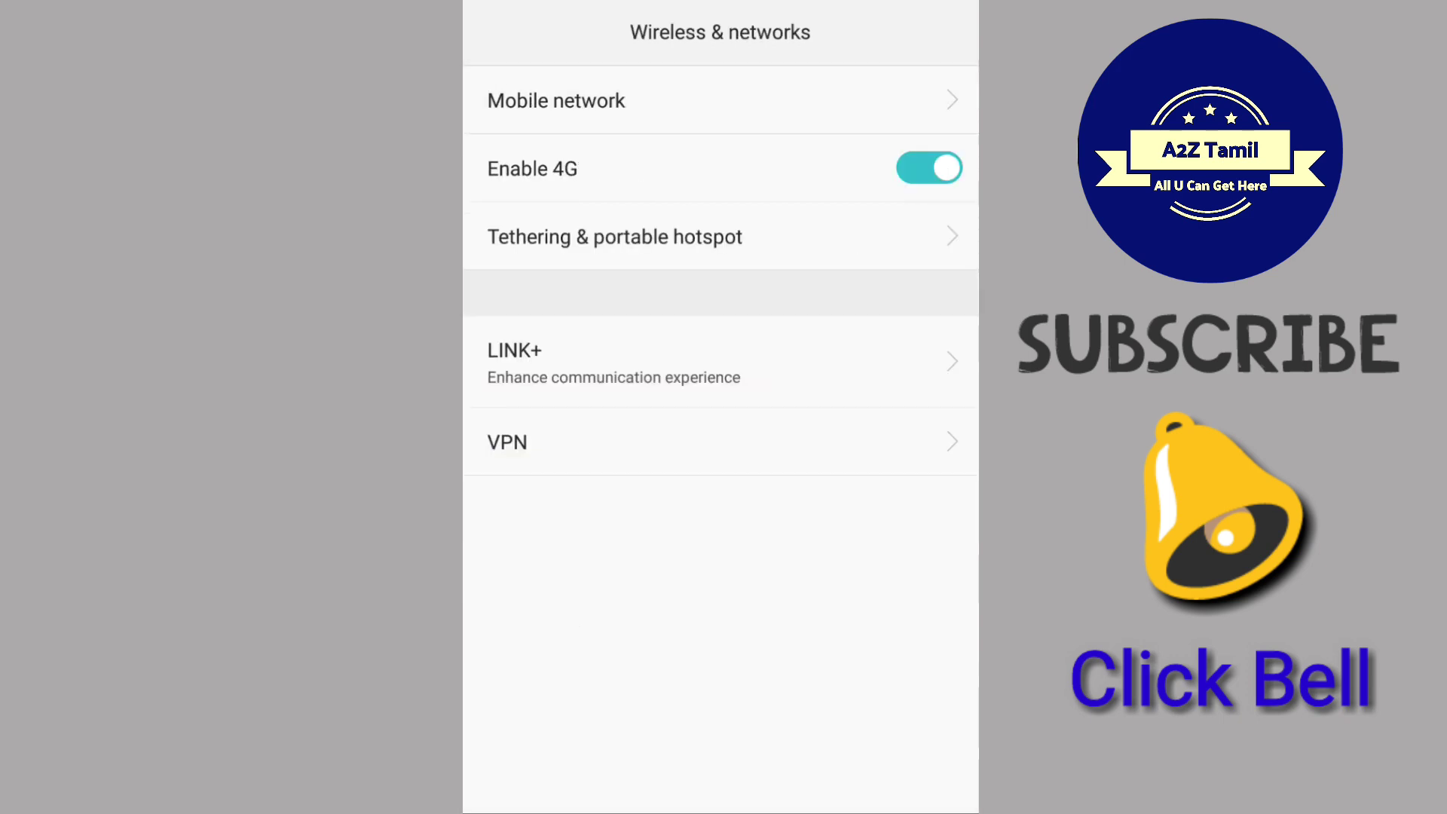
pyautogui.click(804, 99)
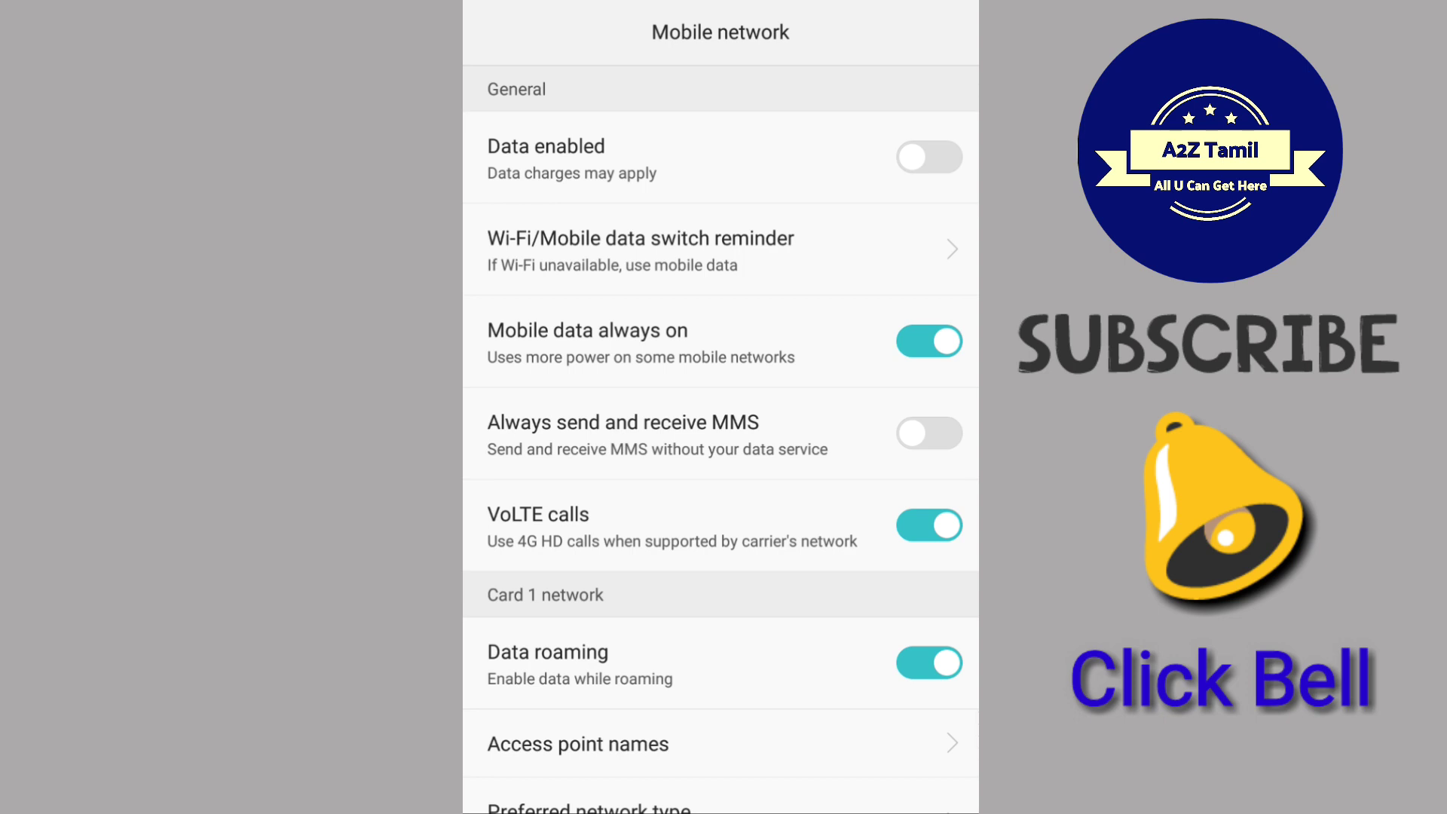
pyautogui.press('Escape')
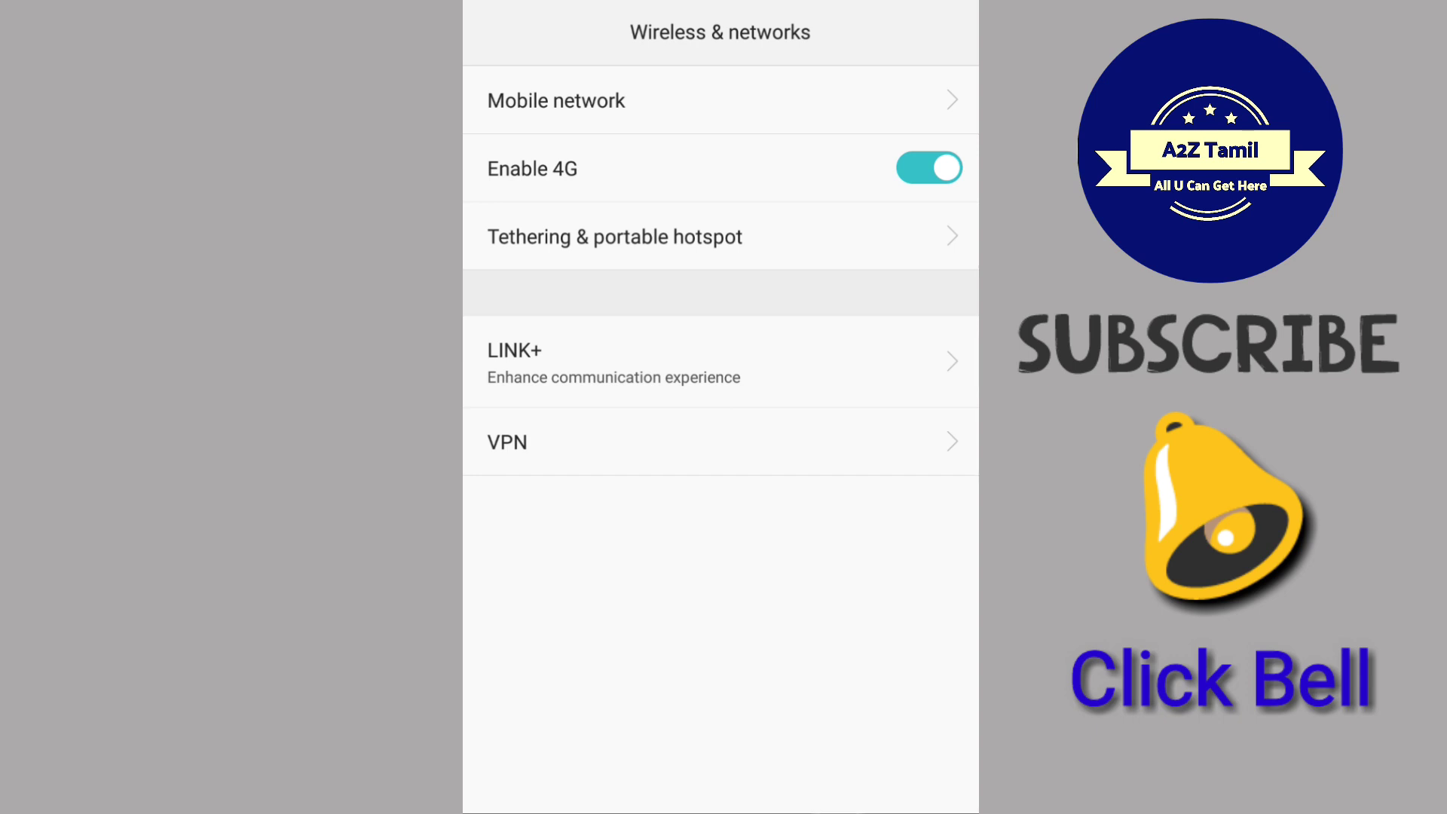
# Check Display > Sleep, cancel to keep it at Never, and return to main Settings
pyautogui.press('Escape')
pyautogui.moveTo(758, 692); pyautogui.dragTo(767, 607)
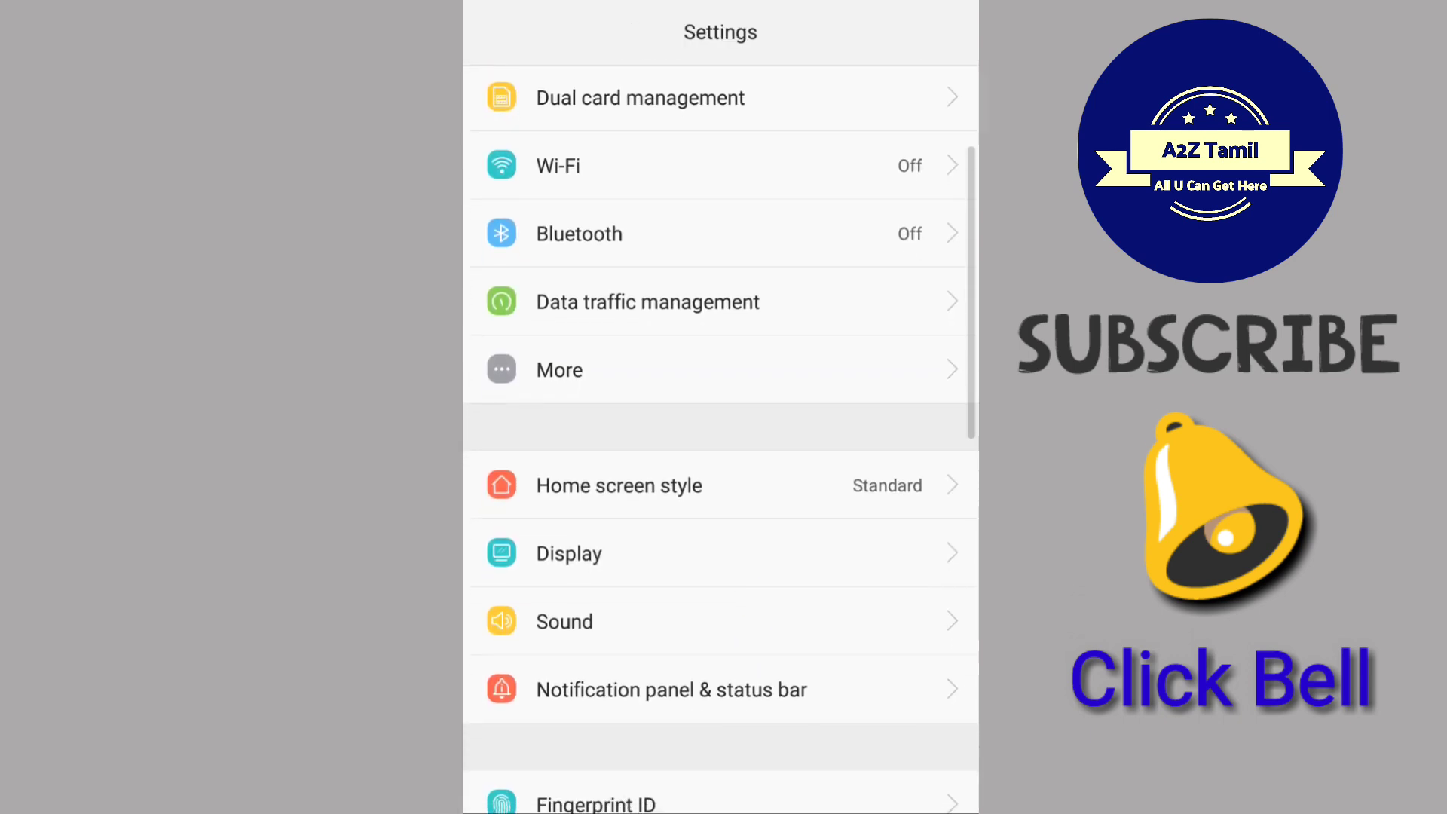
pyautogui.click(721, 552)
pyautogui.scroll(-1, 720, 453)
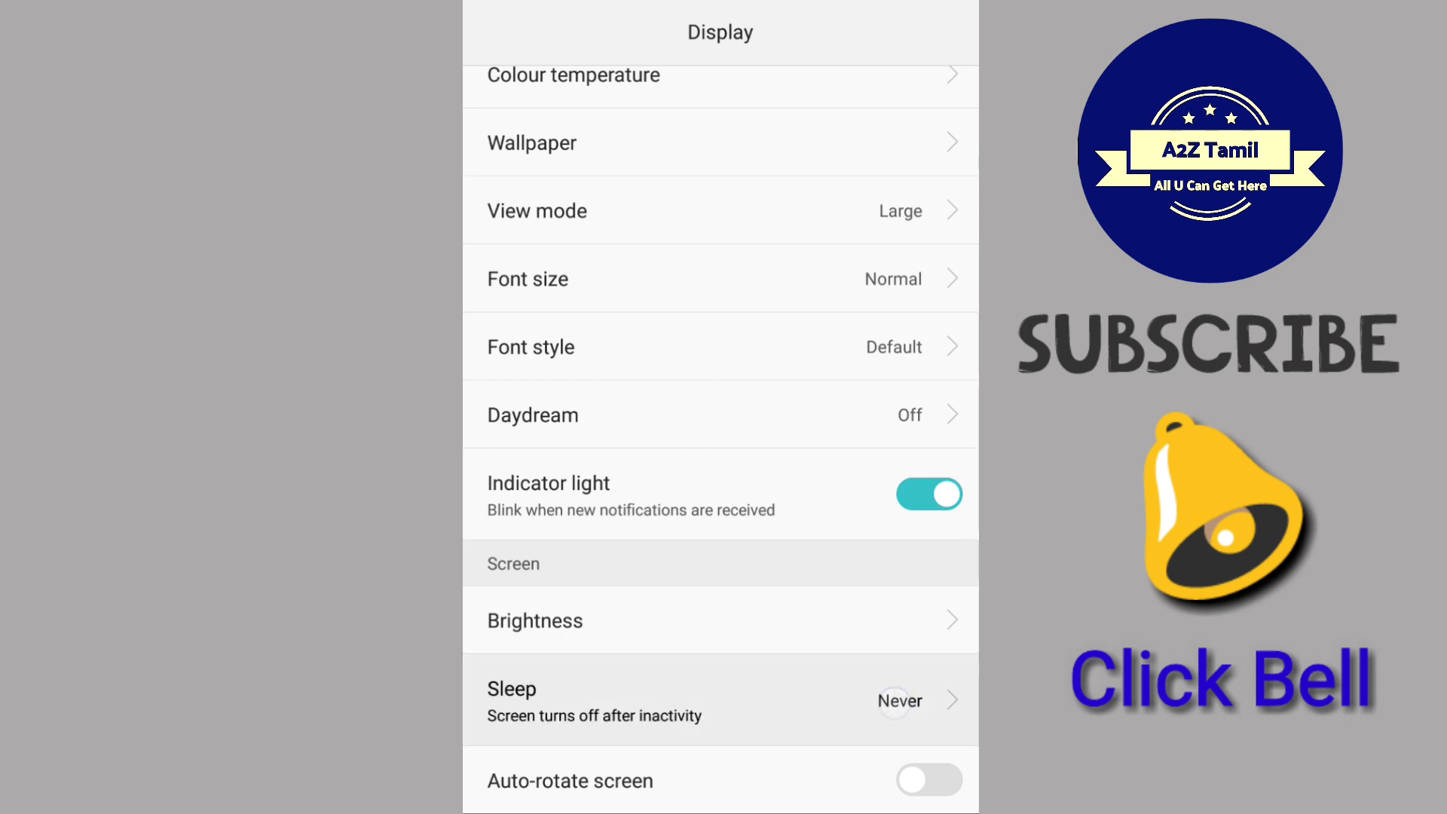
pyautogui.click(893, 701)
pyautogui.scroll(2, 837, 442)
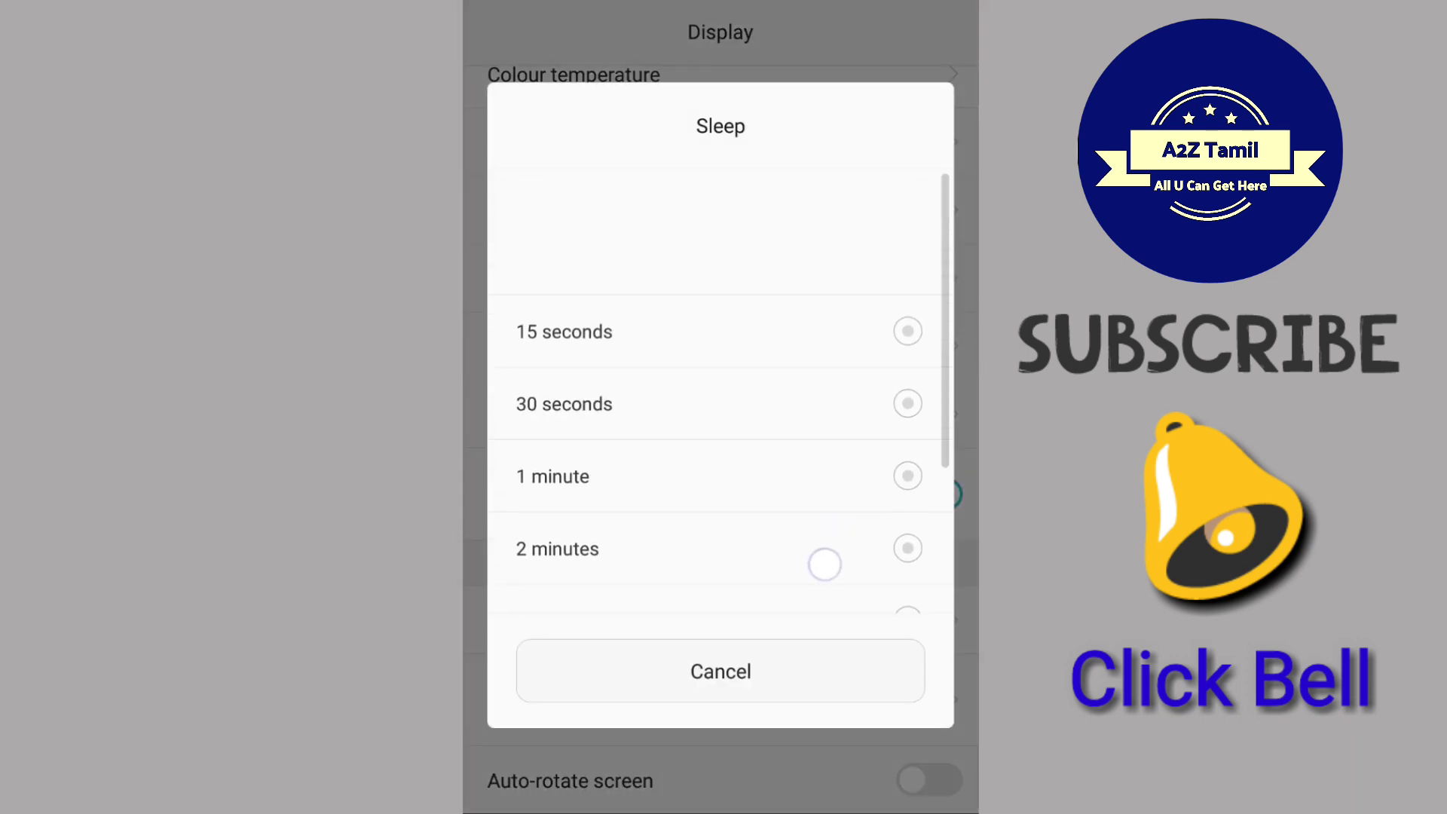
pyautogui.click(720, 671)
pyautogui.scroll(-2, 823, 633)
pyautogui.scroll(2, 823, 577)
pyautogui.press('Escape')
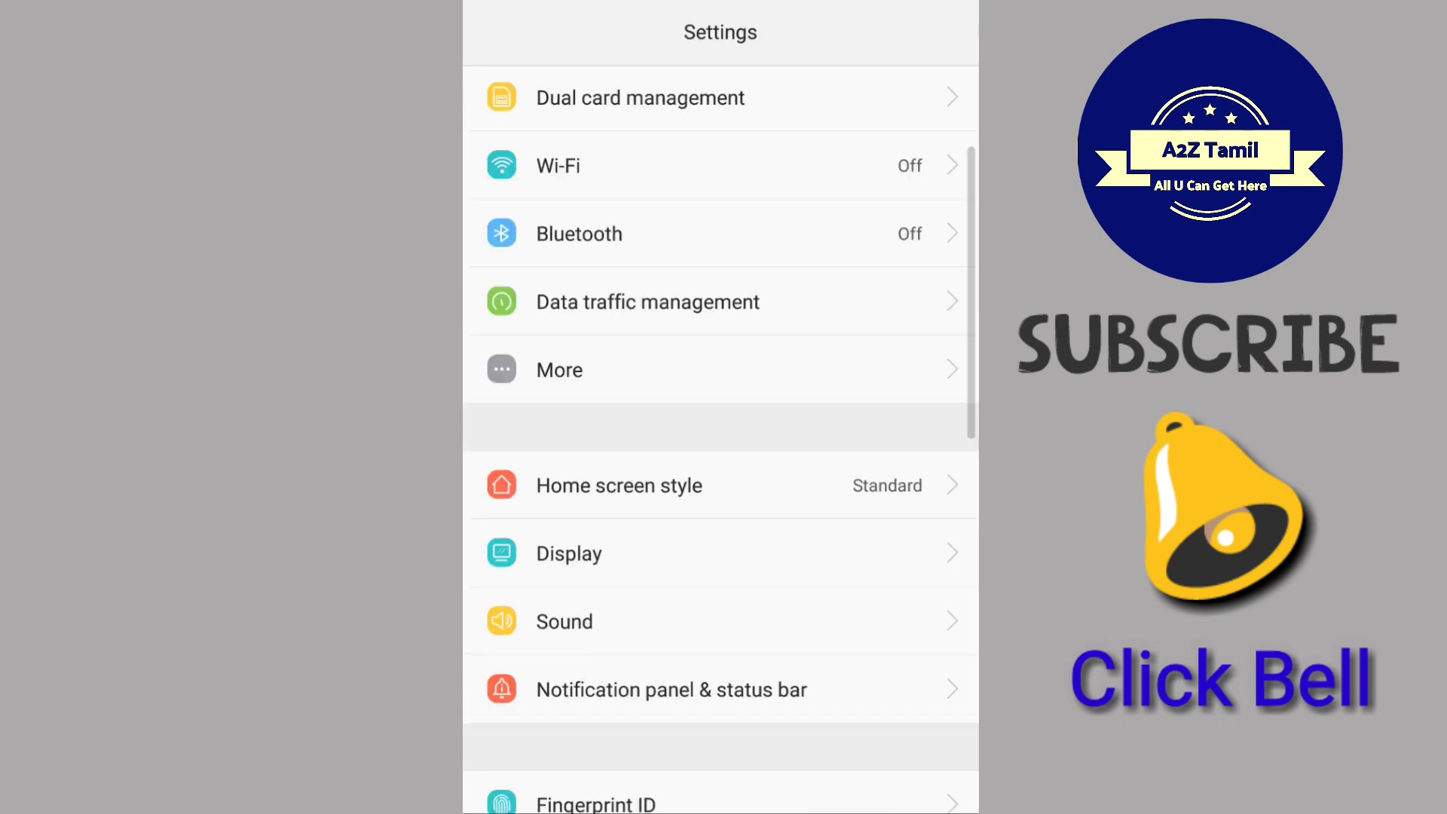
# Go to the Niagara home screen and jump the app list to the P section
pyautogui.press('Home')
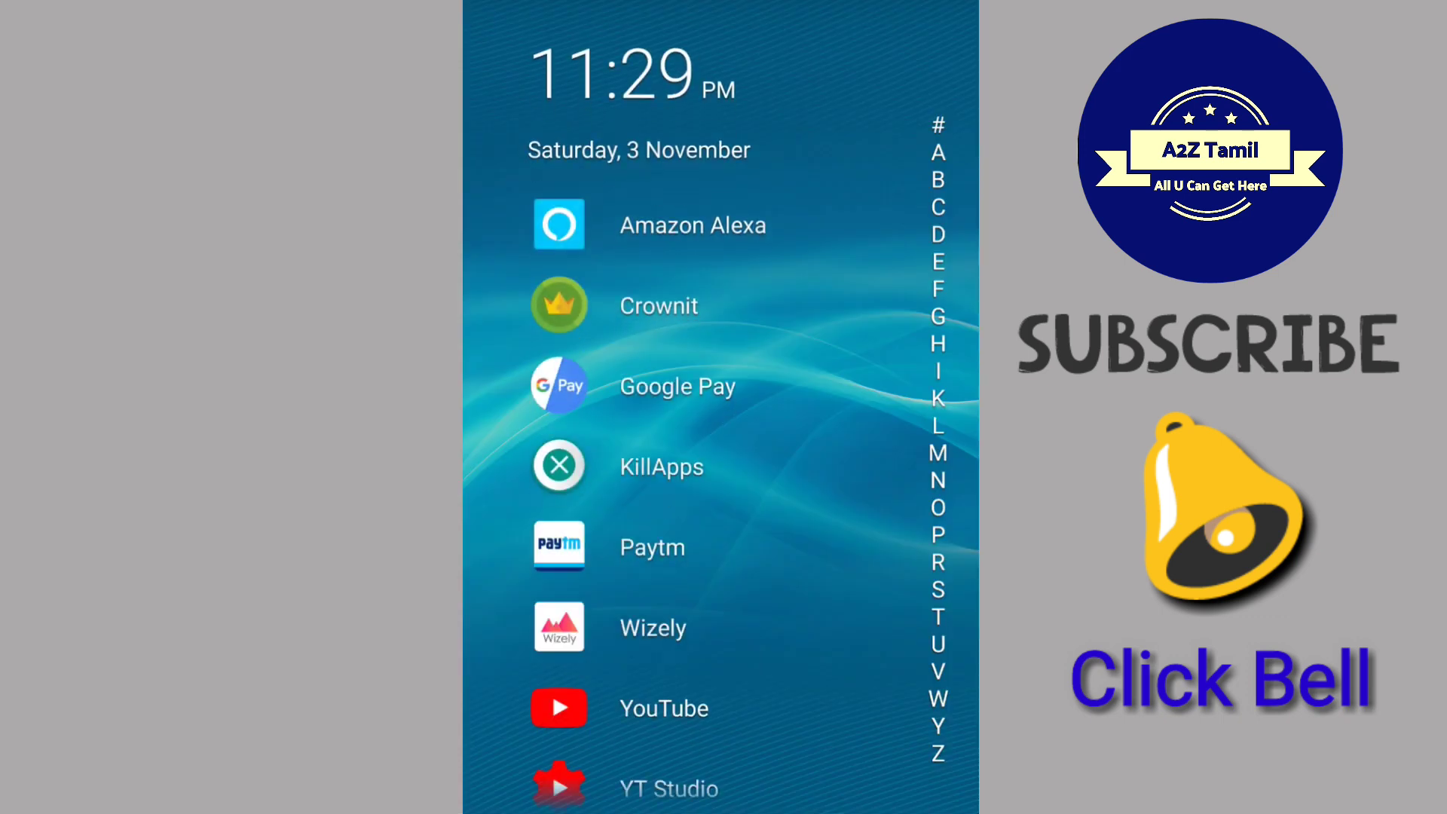
pyautogui.scroll(-1, 802, 602)
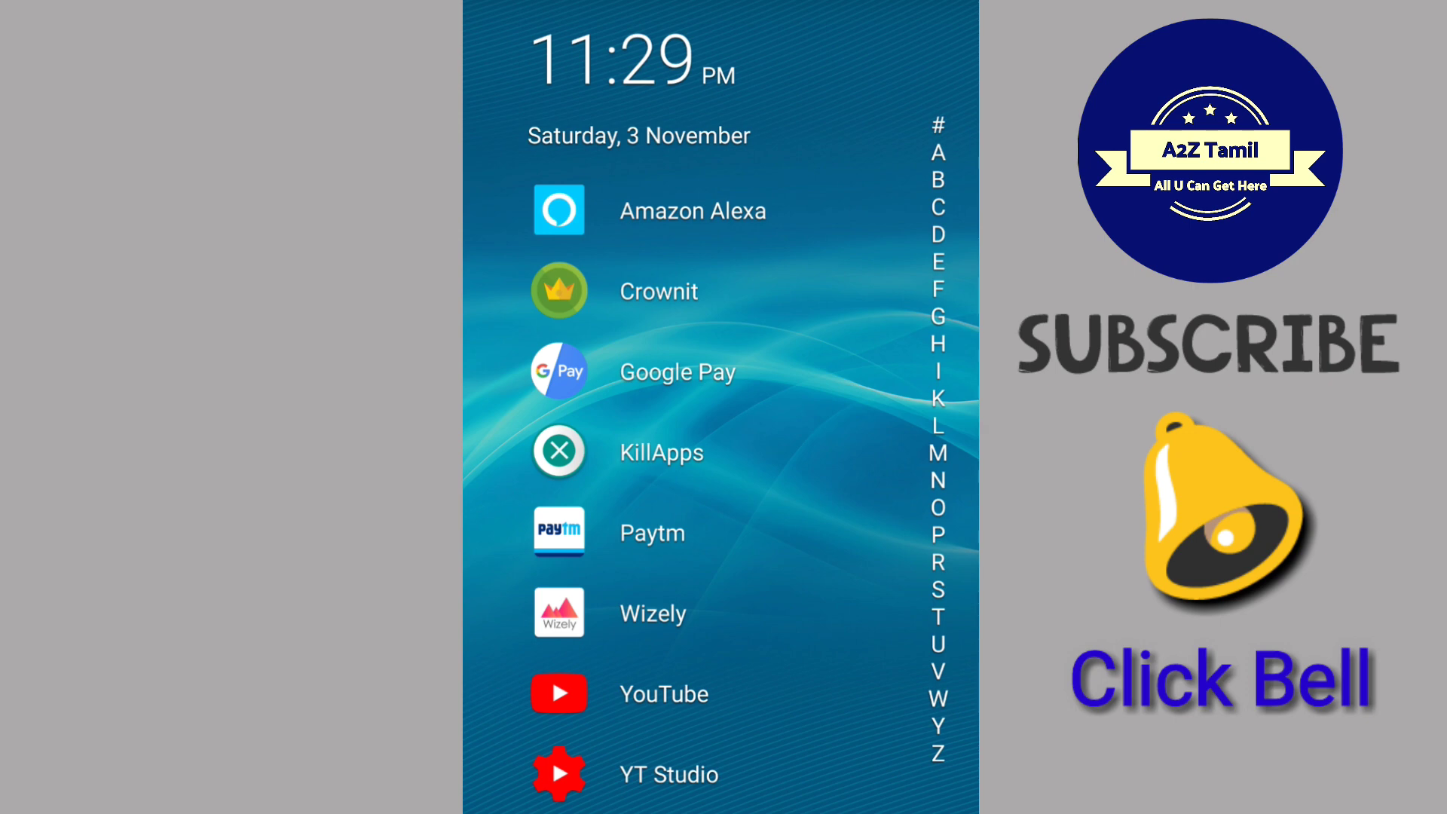
pyautogui.click(938, 479)
pyautogui.scroll(-5, 790, 588)
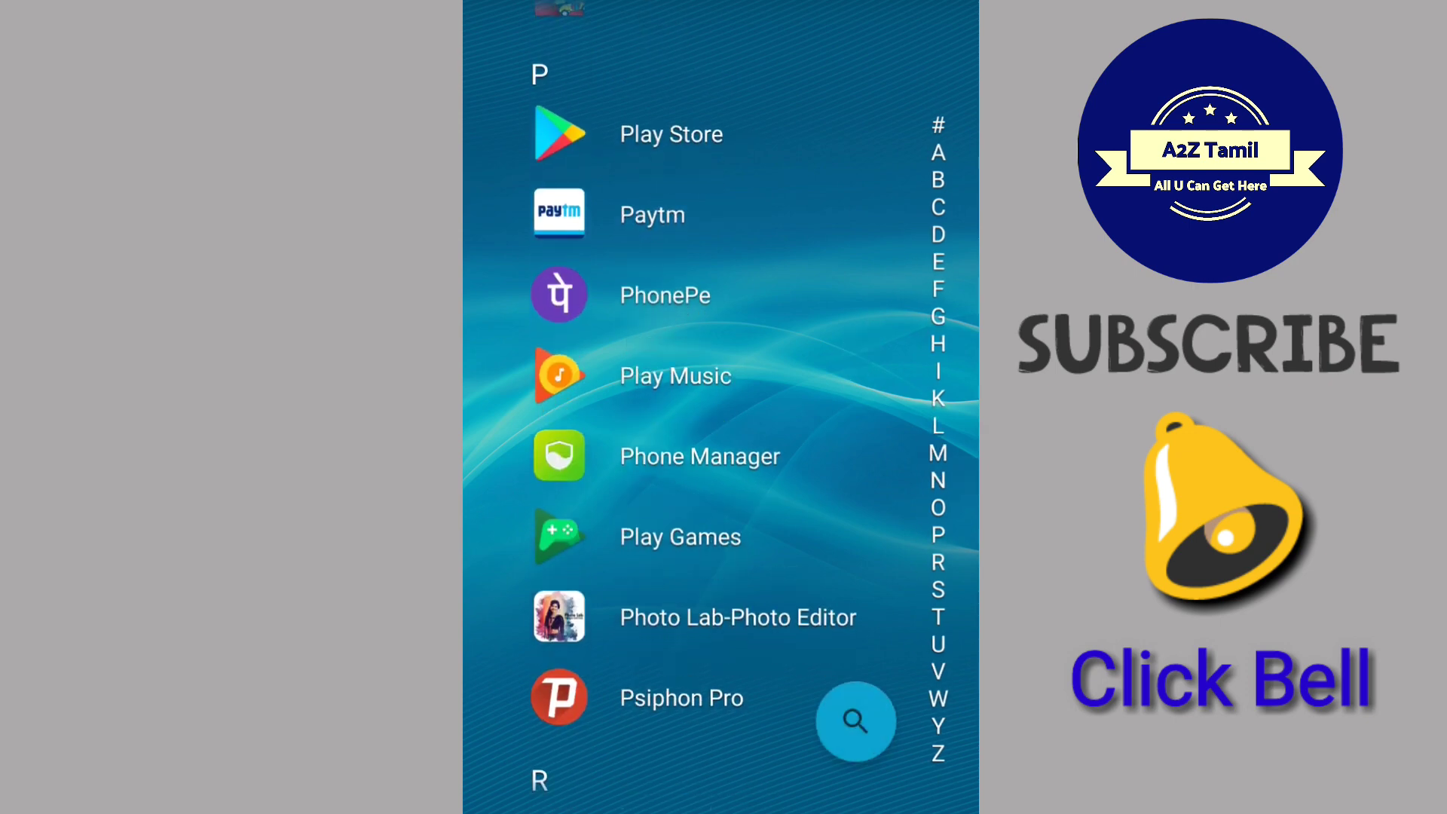
pyautogui.scroll(-5, 758, 633)
pyautogui.scroll(-5, 792, 565)
pyautogui.scroll(-5, 792, 565)
pyautogui.scroll(-5, 791, 565)
pyautogui.scroll(-5, 792, 566)
pyautogui.scroll(-5, 723, 452)
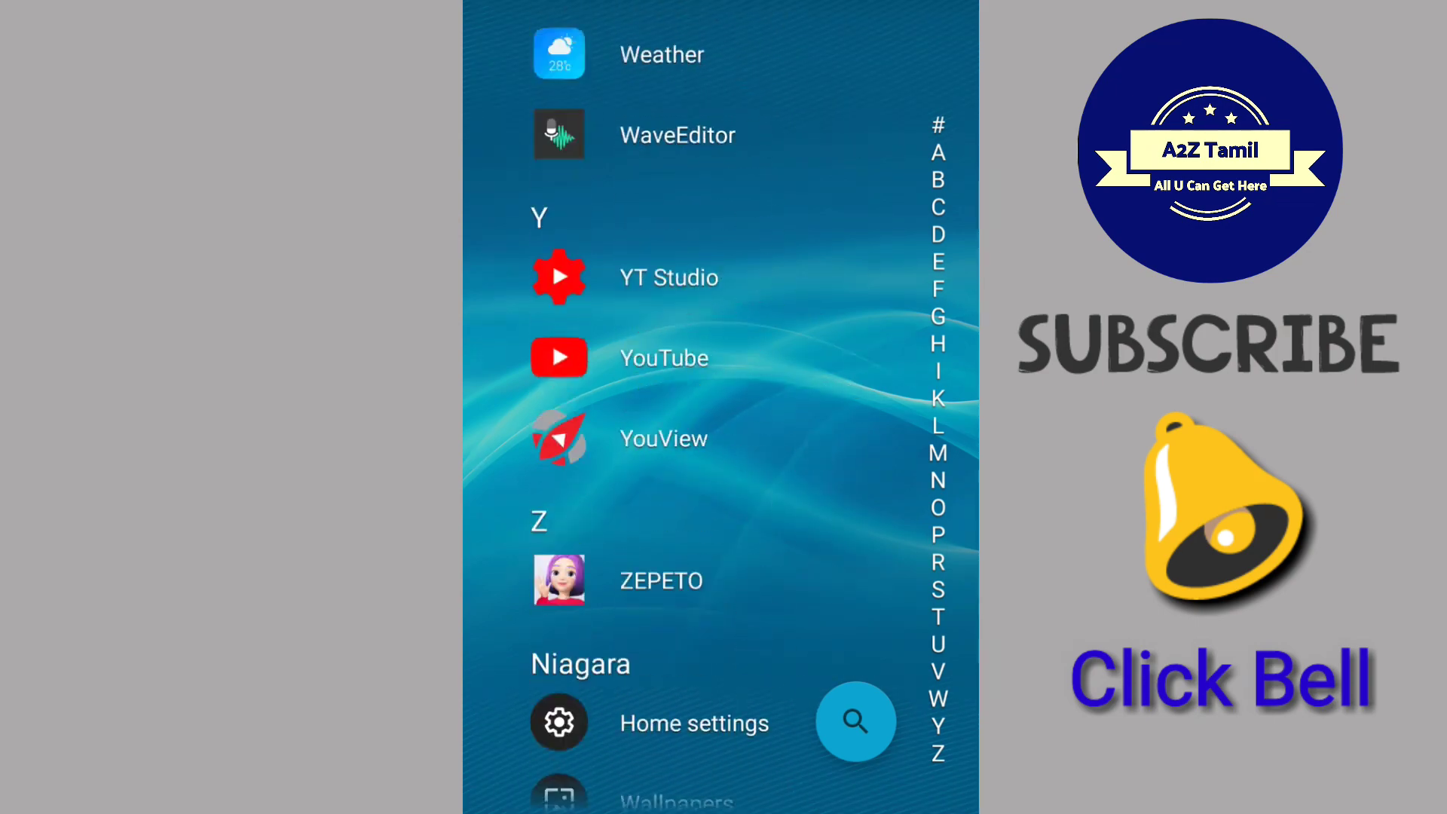
pyautogui.scroll(-5, 723, 452)
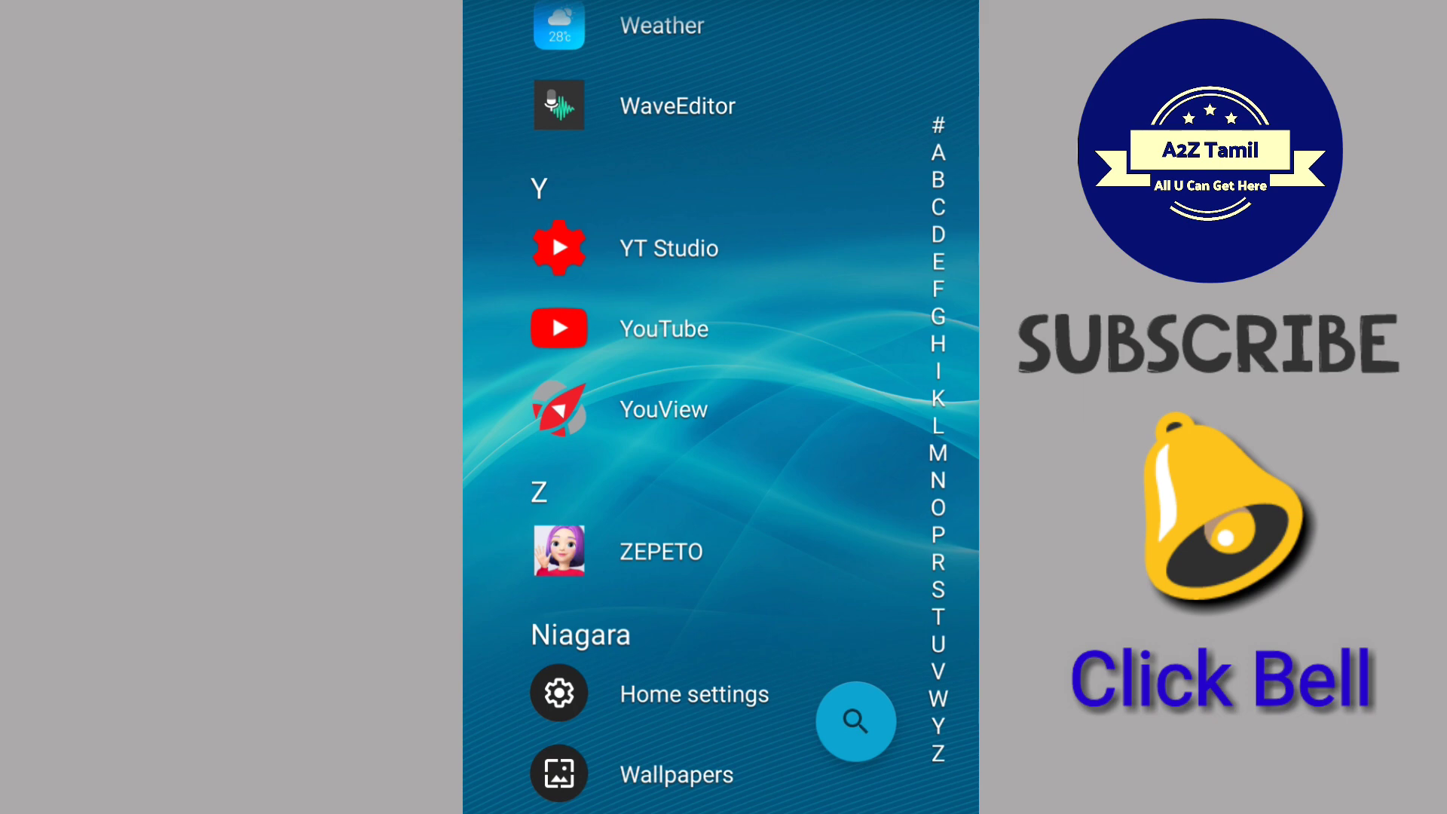
pyautogui.click(712, 701)
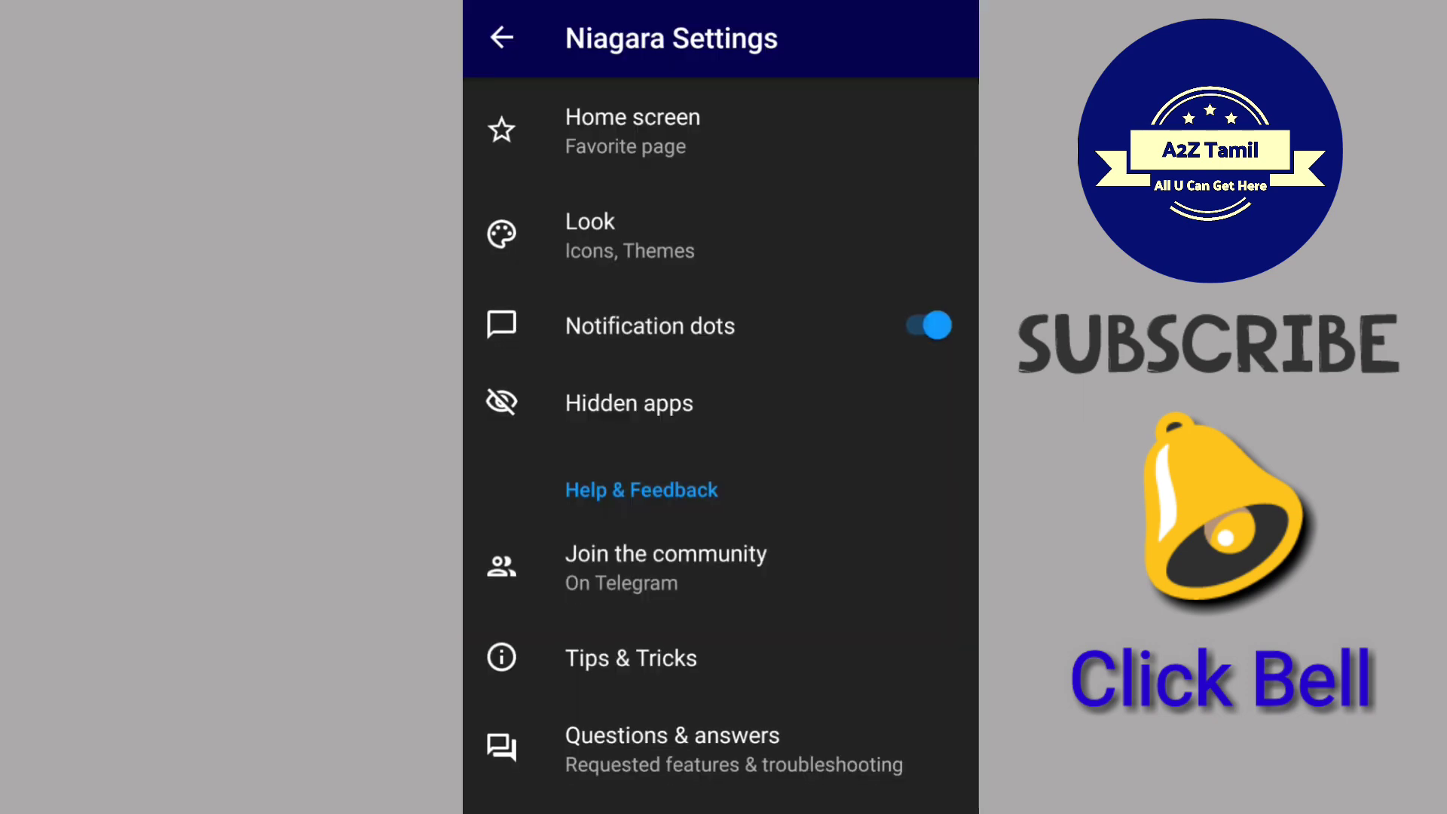
pyautogui.moveTo(814, 617); pyautogui.dragTo(872, 320)
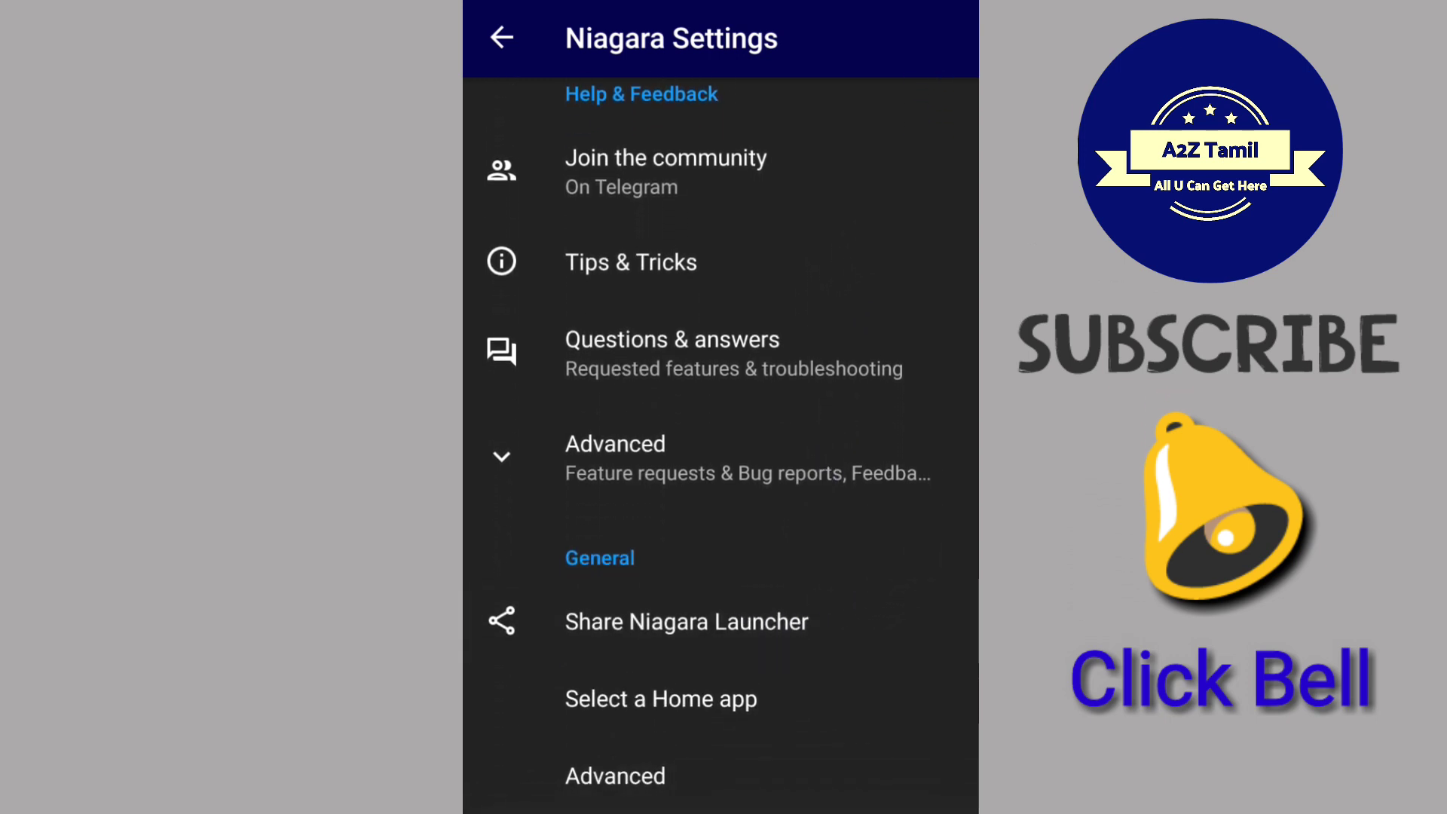
pyautogui.moveTo(780, 605); pyautogui.dragTo(874, 656)
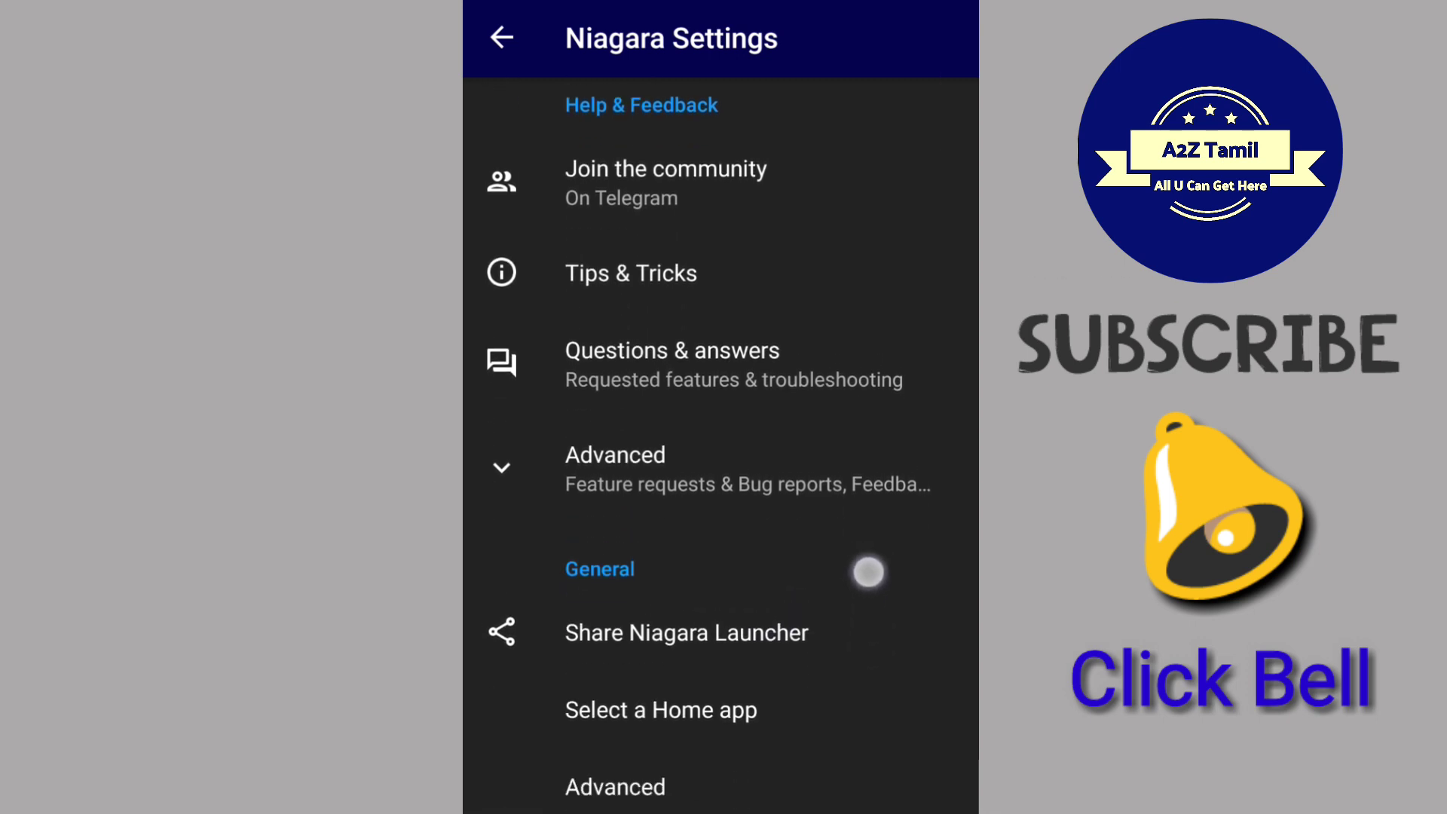
pyautogui.scroll(4, 746, 418)
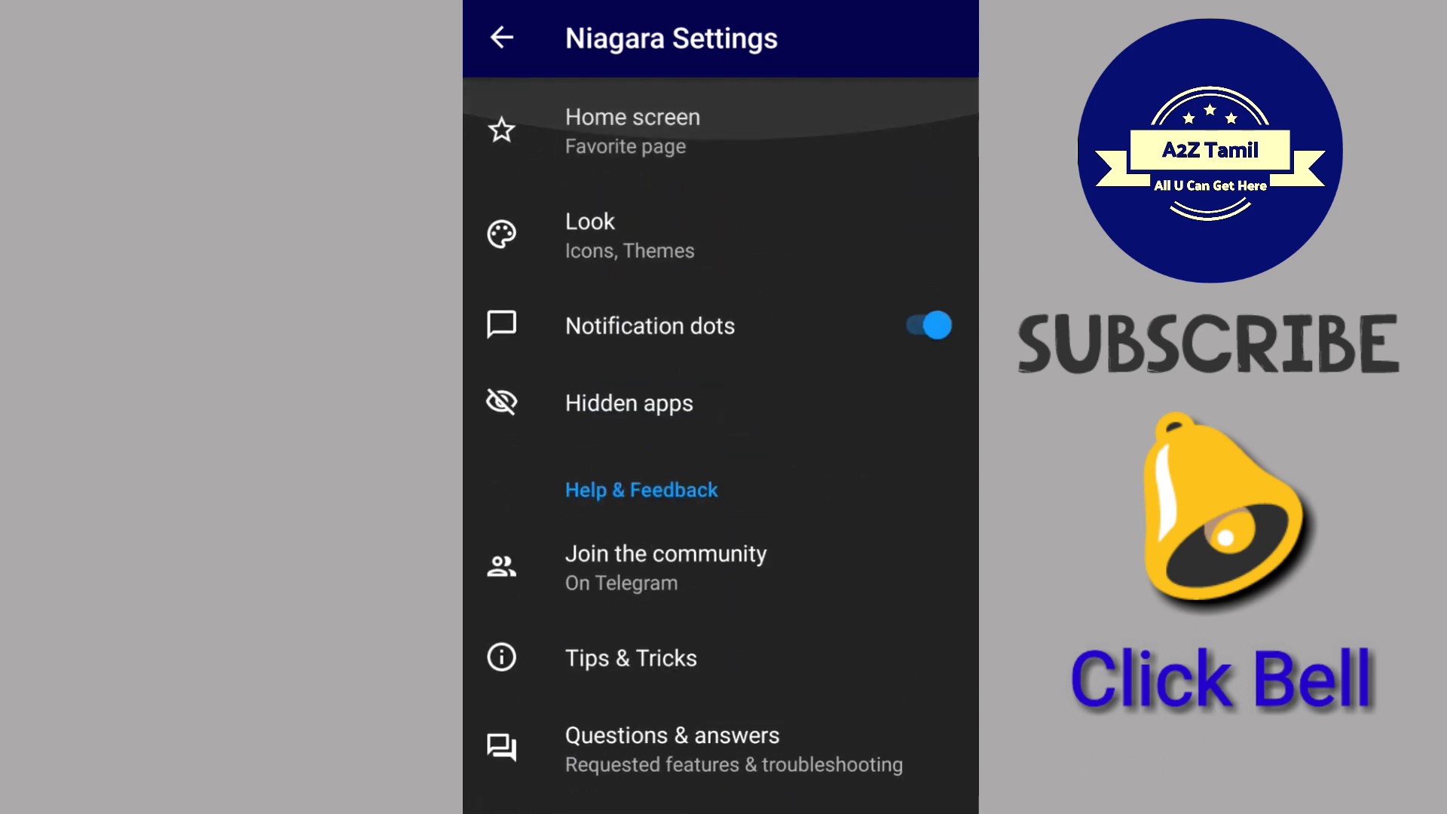
pyautogui.click(500, 37)
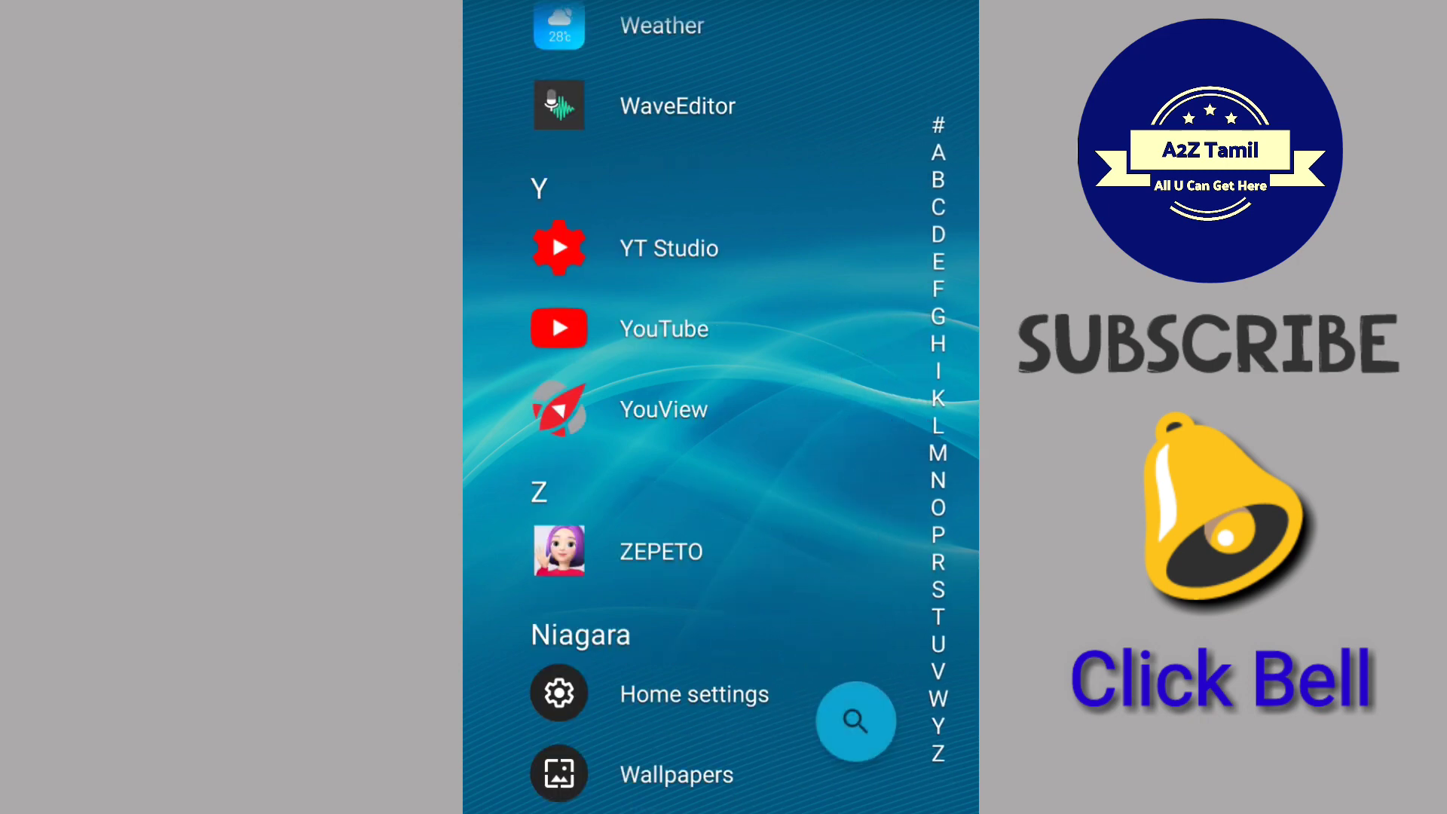
# Return to the Niagara home screen and scroll through the app list
pyautogui.press('Escape')
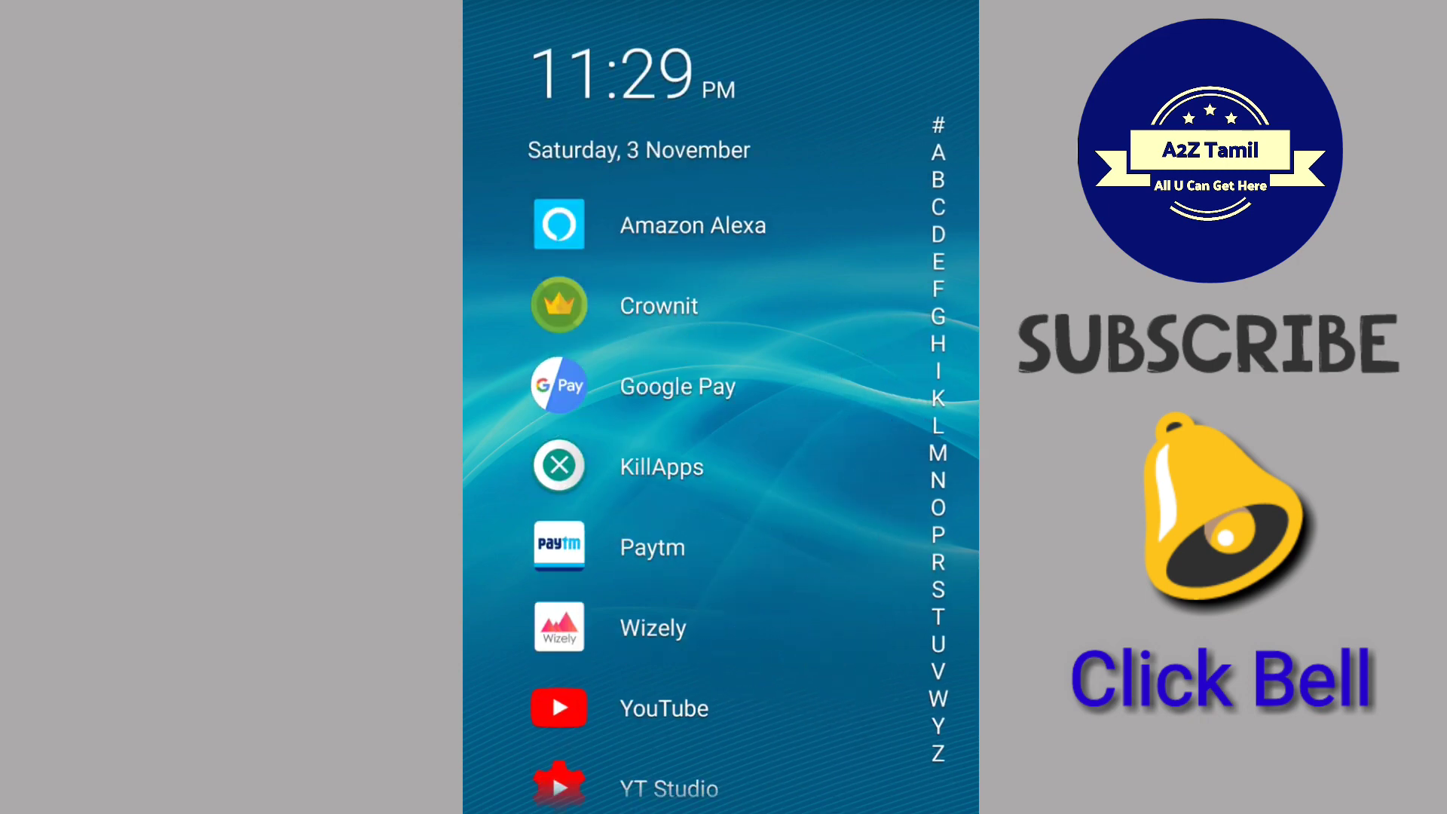
pyautogui.moveTo(781, 769); pyautogui.dragTo(772, 596)
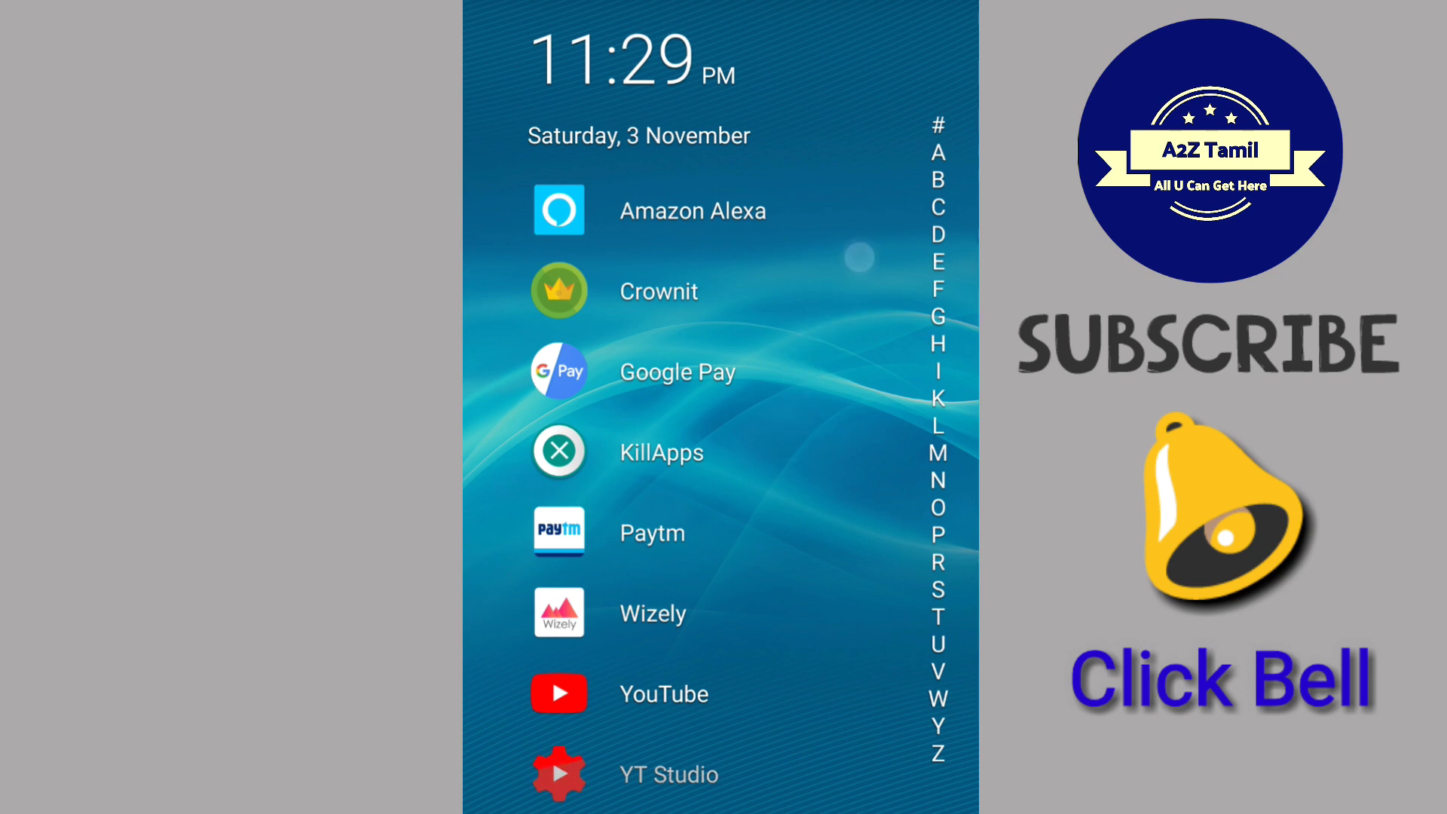
pyautogui.moveTo(768, 396); pyautogui.dragTo(754, 541)
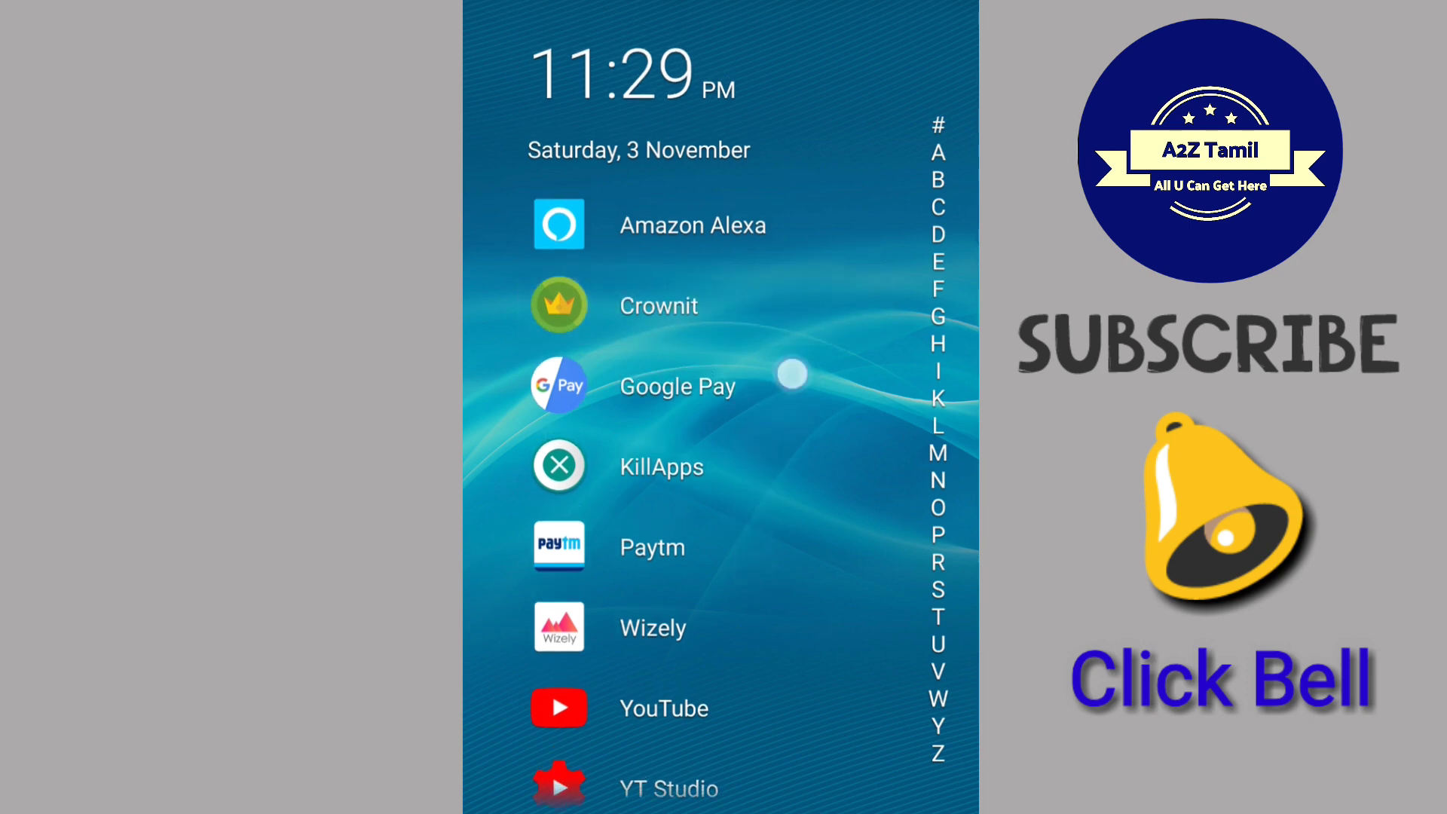
pyautogui.moveTo(793, 374); pyautogui.dragTo(770, 548)
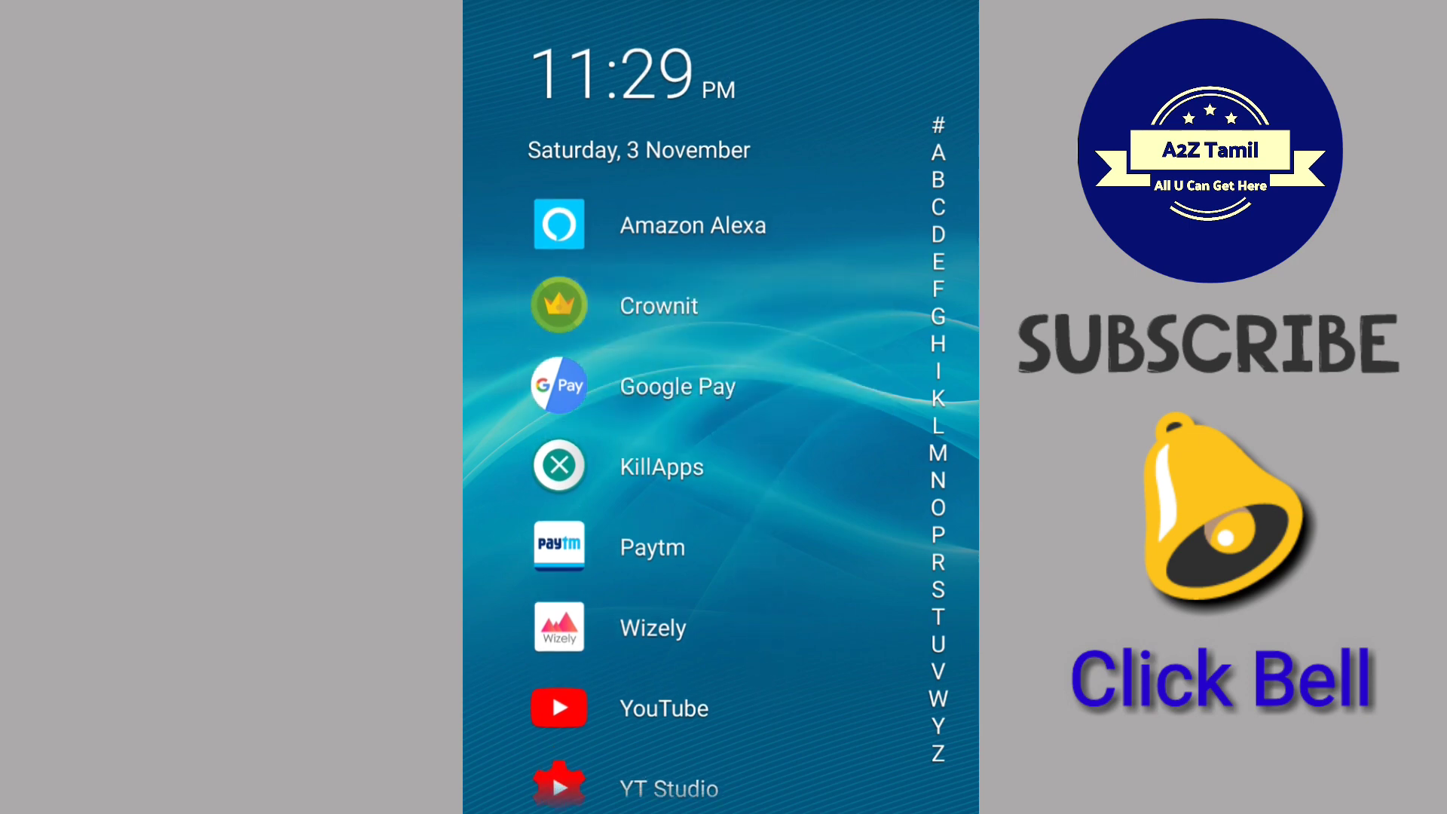
# Jump to the L section, open KineMaster Lite's options menu, then dismiss it
pyautogui.click(937, 425)
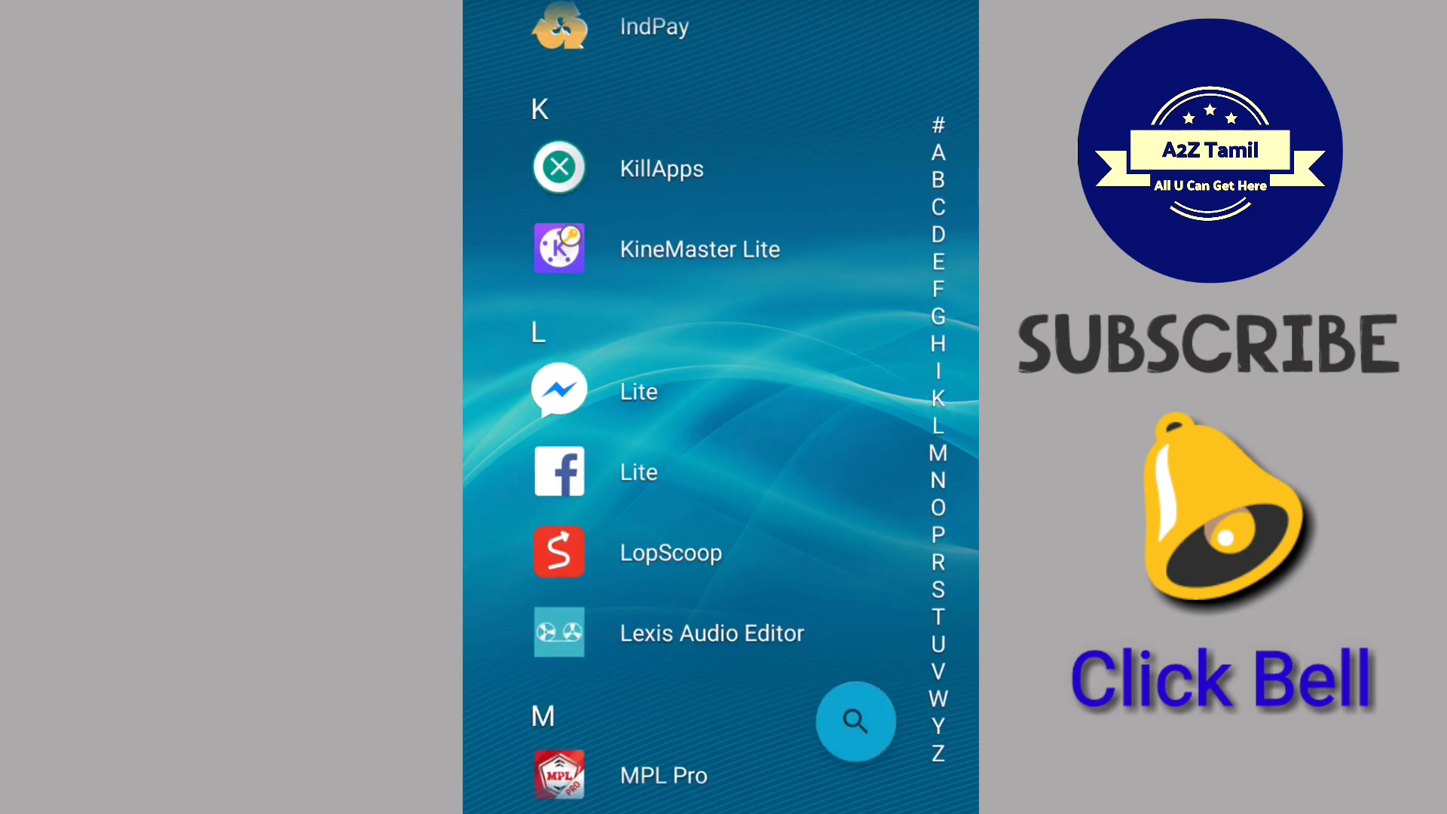
pyautogui.moveTo(803, 258); pyautogui.dragTo(803, 258)
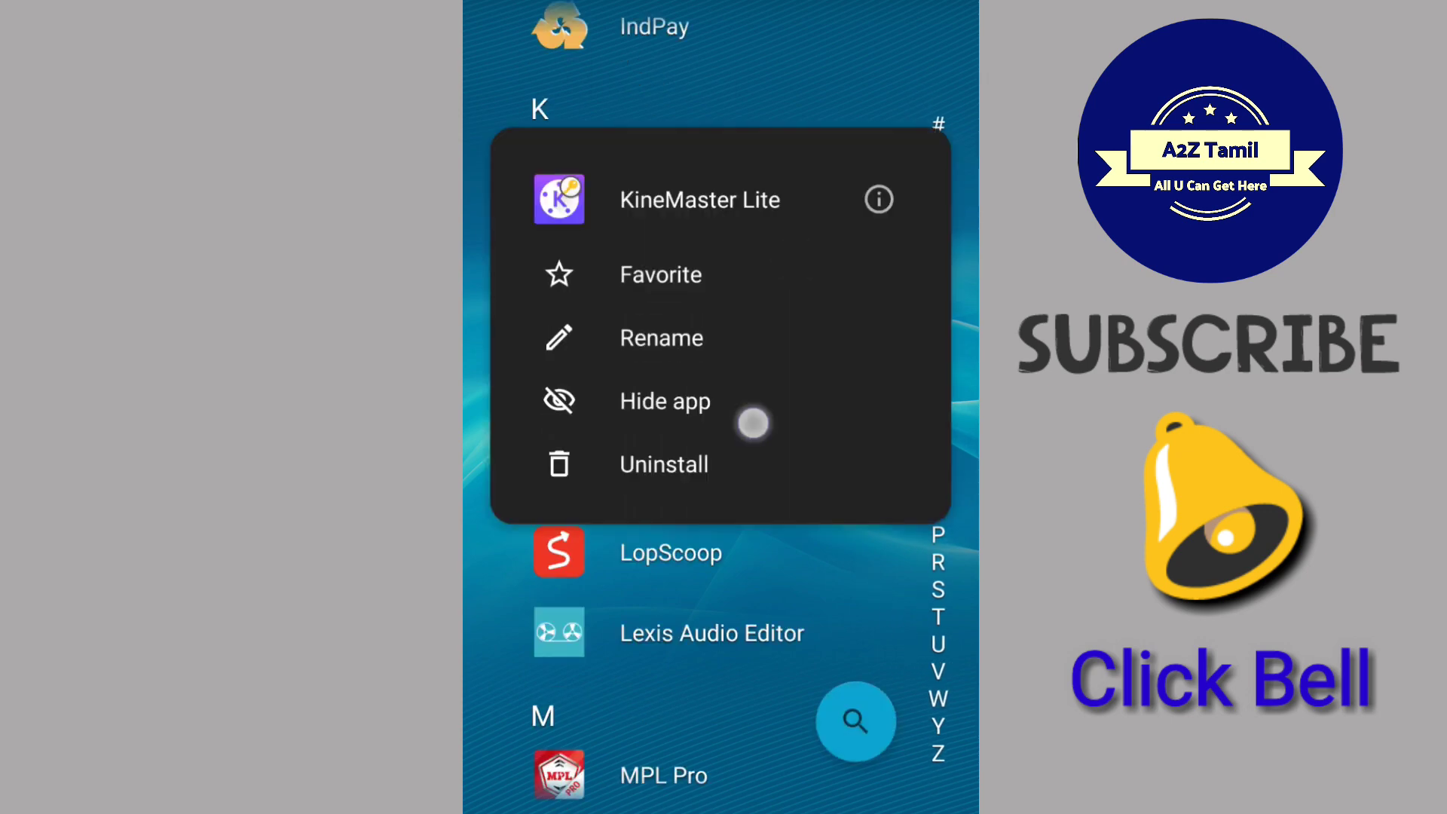
pyautogui.moveTo(754, 422); pyautogui.dragTo(780, 282)
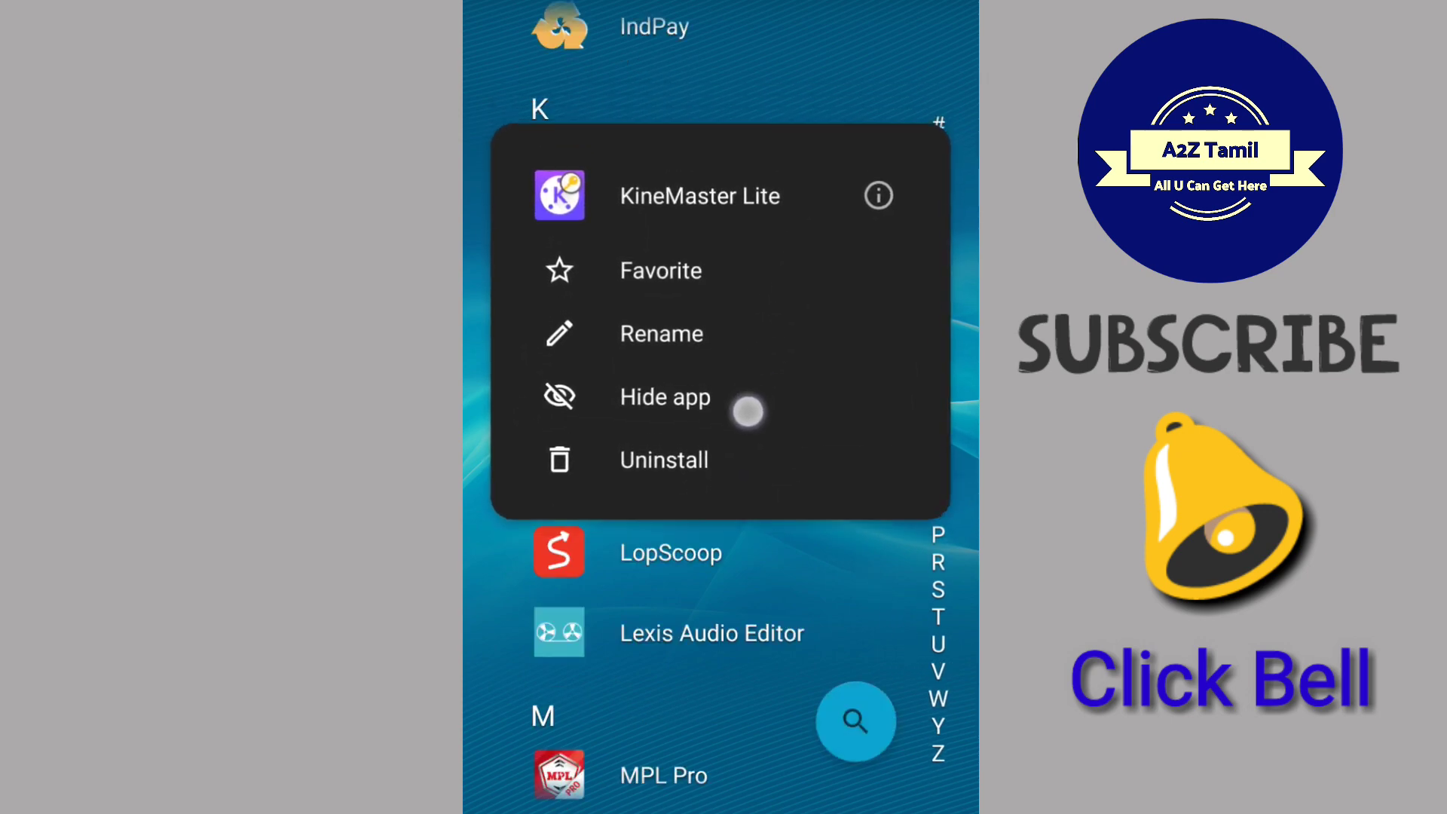
pyautogui.moveTo(748, 412); pyautogui.dragTo(737, 475)
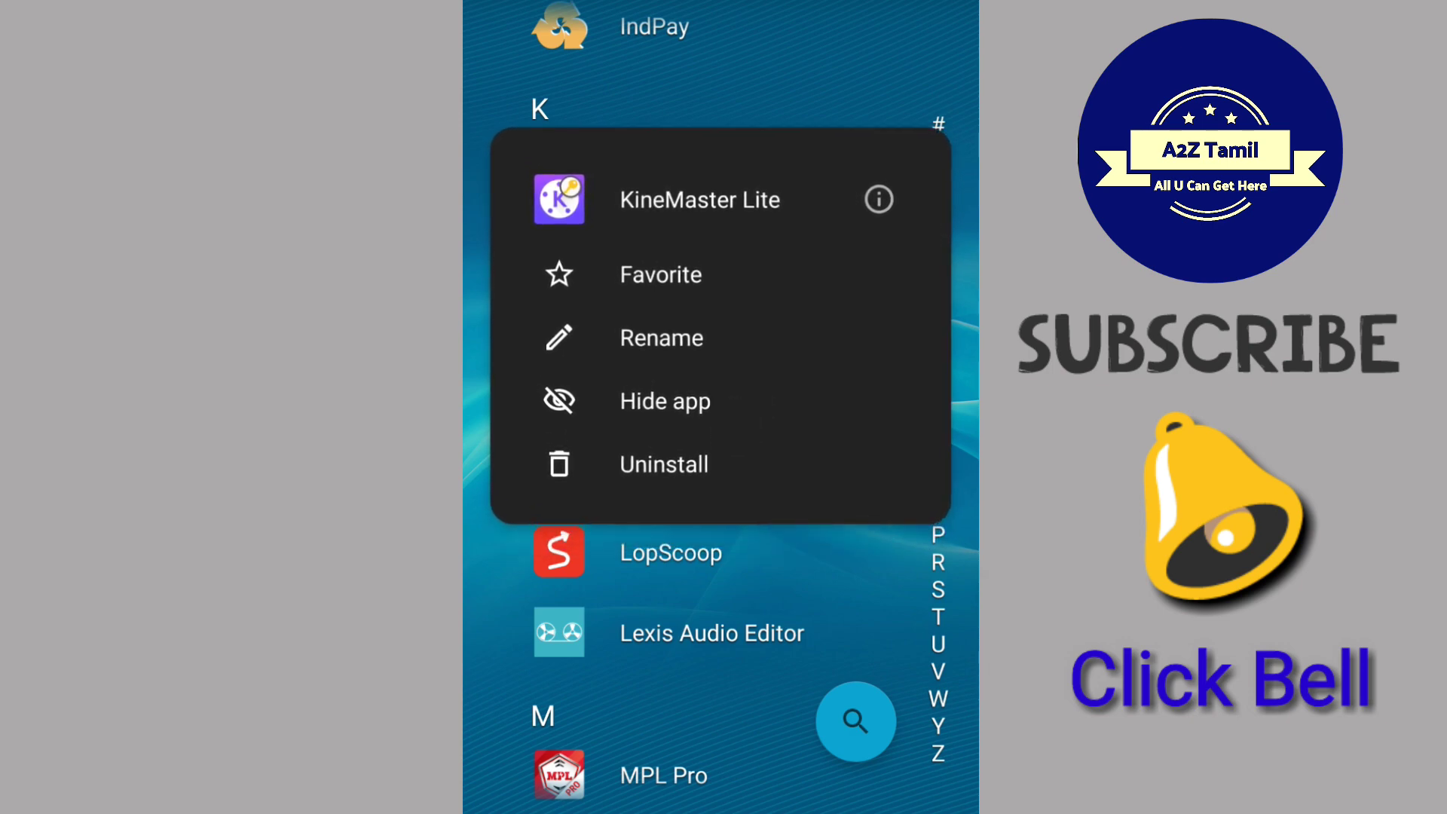
pyautogui.click(768, 652)
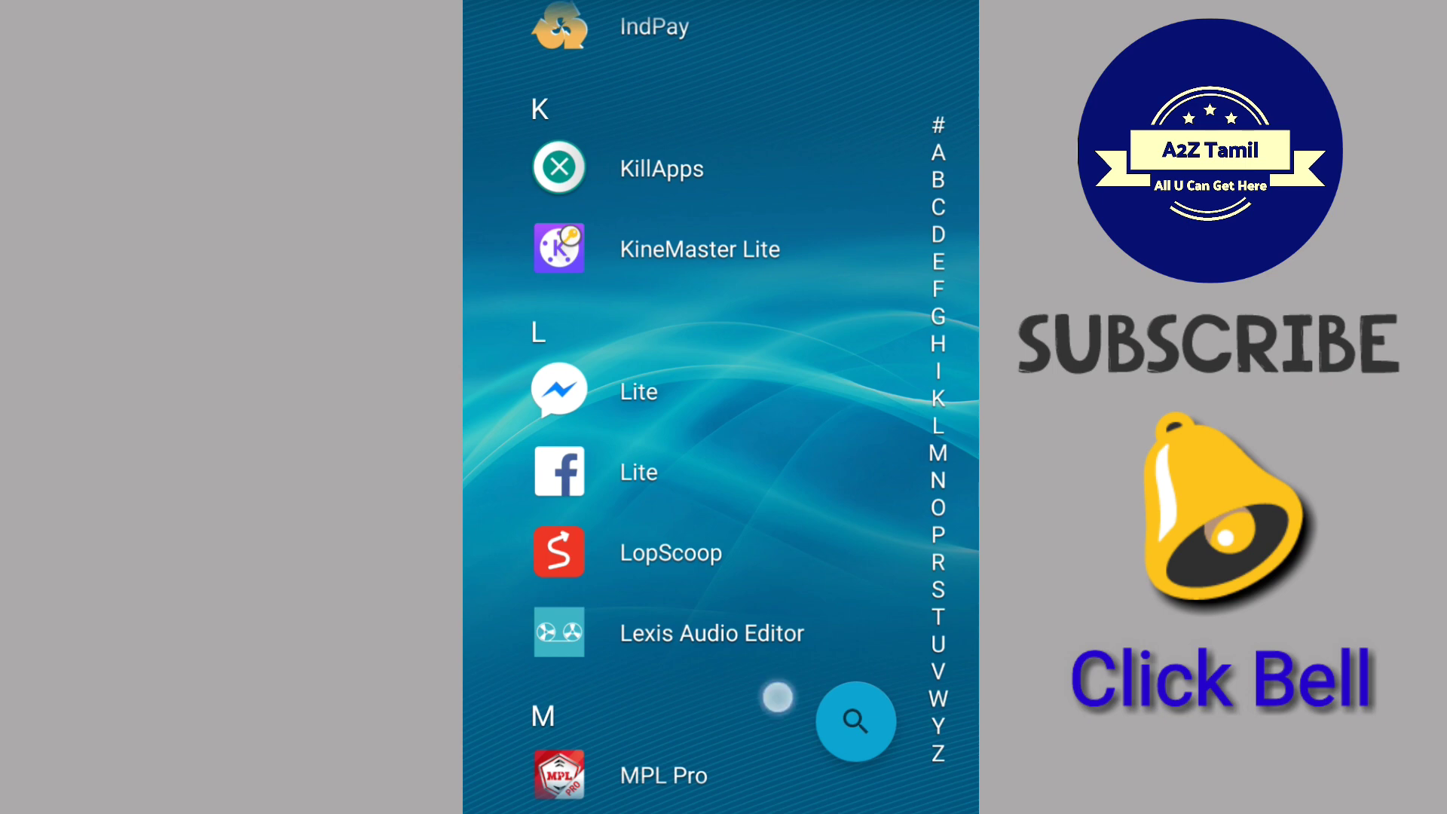
pyautogui.moveTo(777, 699); pyautogui.dragTo(778, 507)
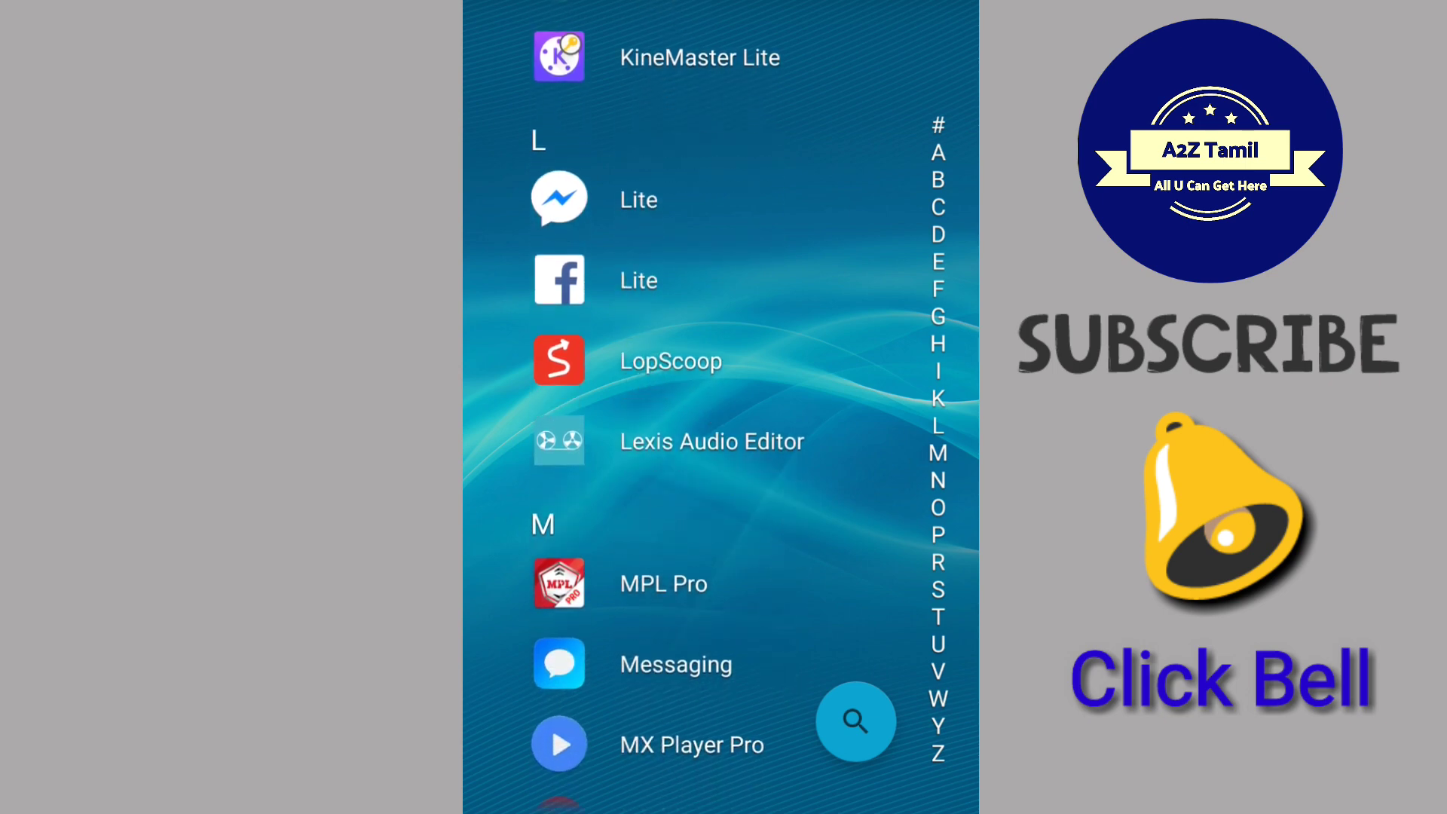